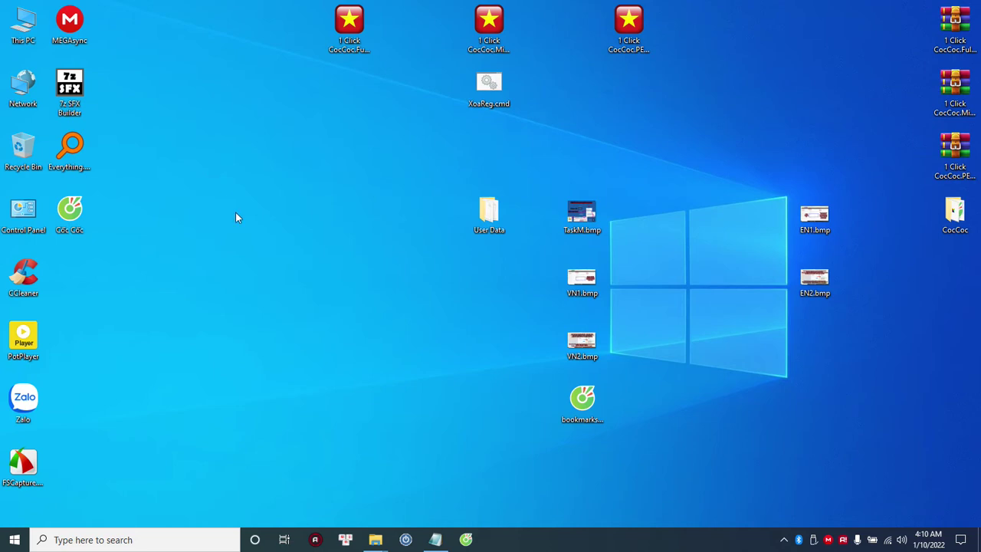
Open the Cốc Cốc browser, close the YouTube tab, and check the Bitly and MEGA sign-ins before closing the browser
click(468, 541)
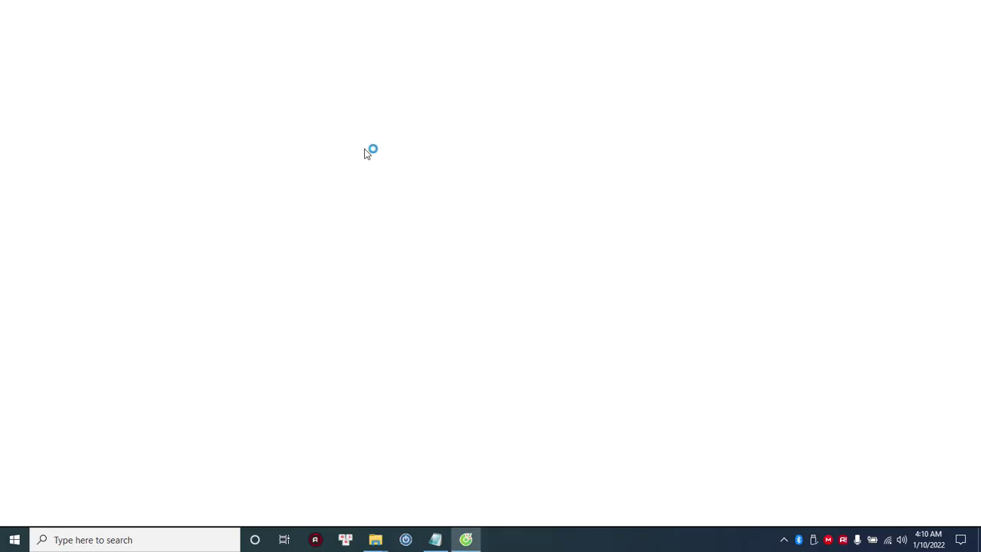
click(284, 8)
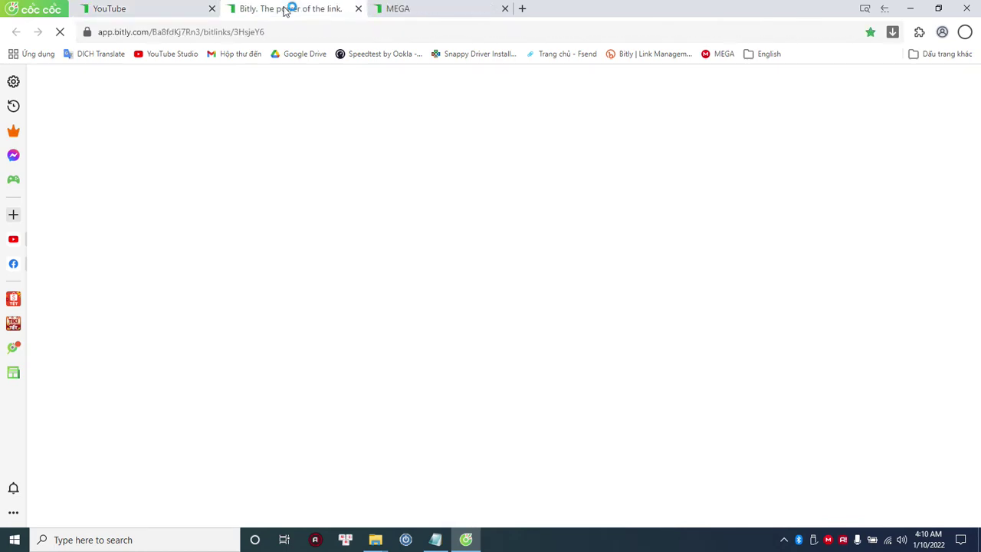
click(211, 8)
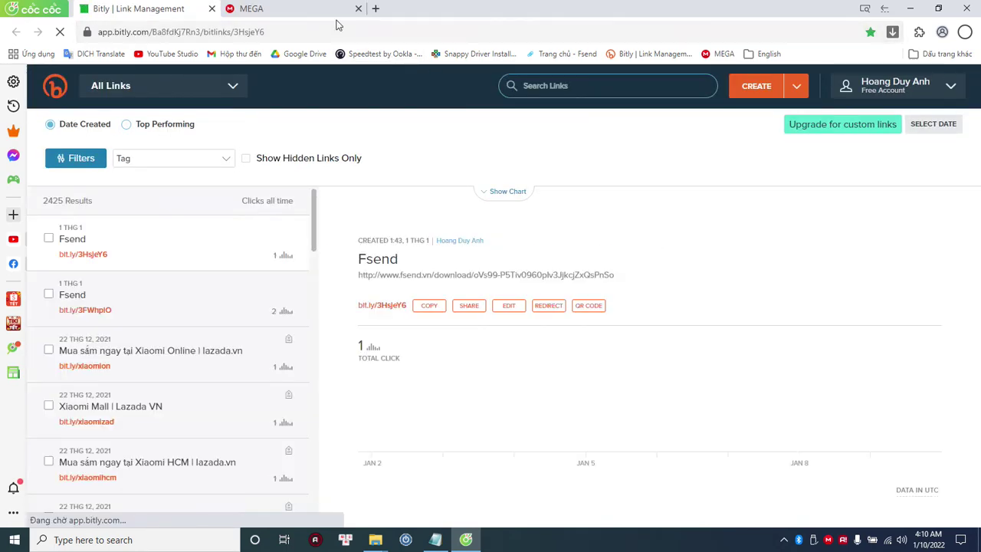
click(313, 10)
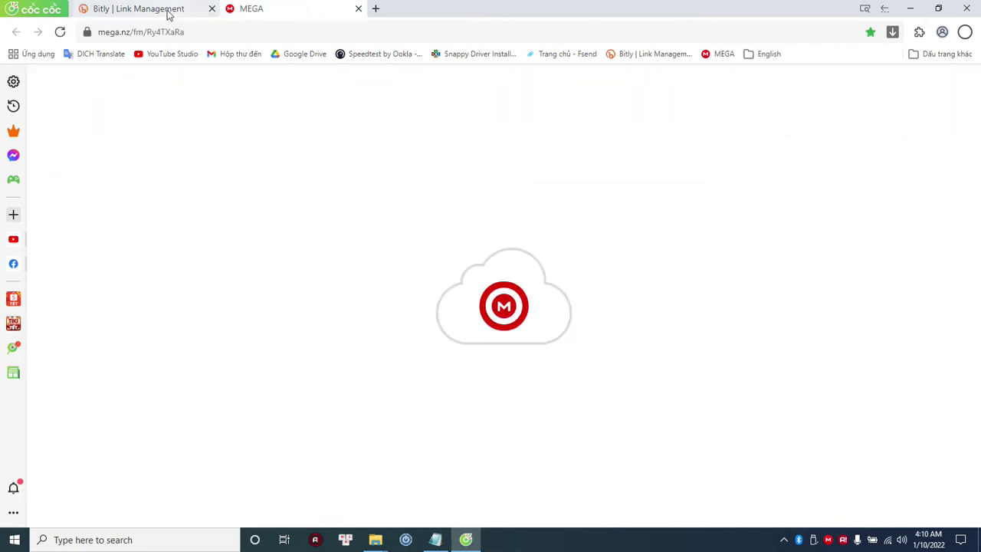
click(168, 14)
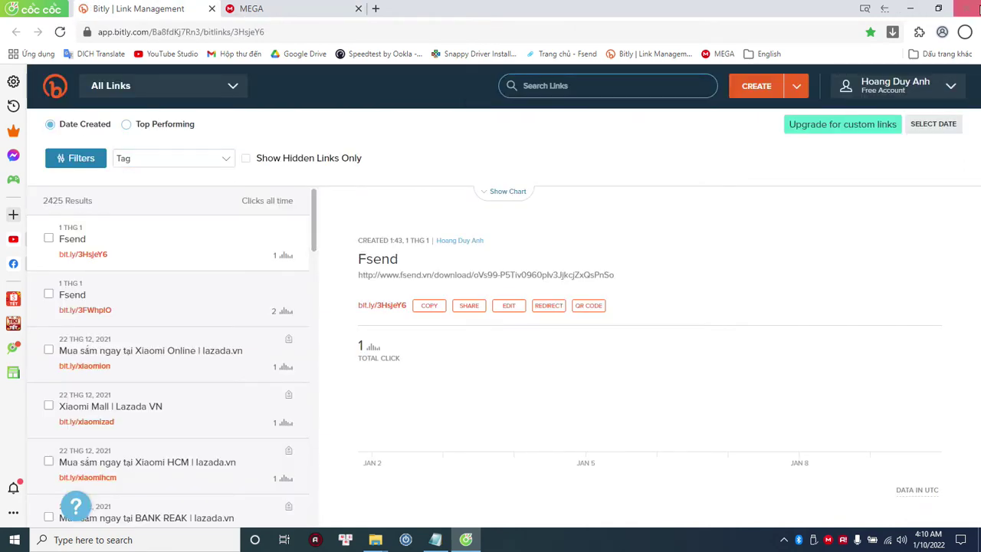
click(972, 8)
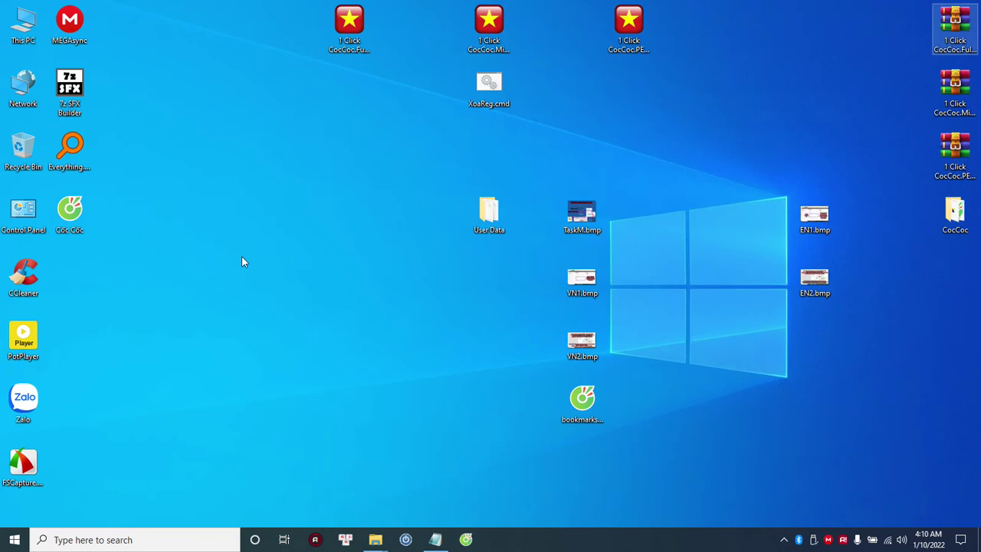
Launch the Full version of 1 Click CocCoc and run Backup Less from the desktop's 1 Click CocCoc options
right_click(170, 200)
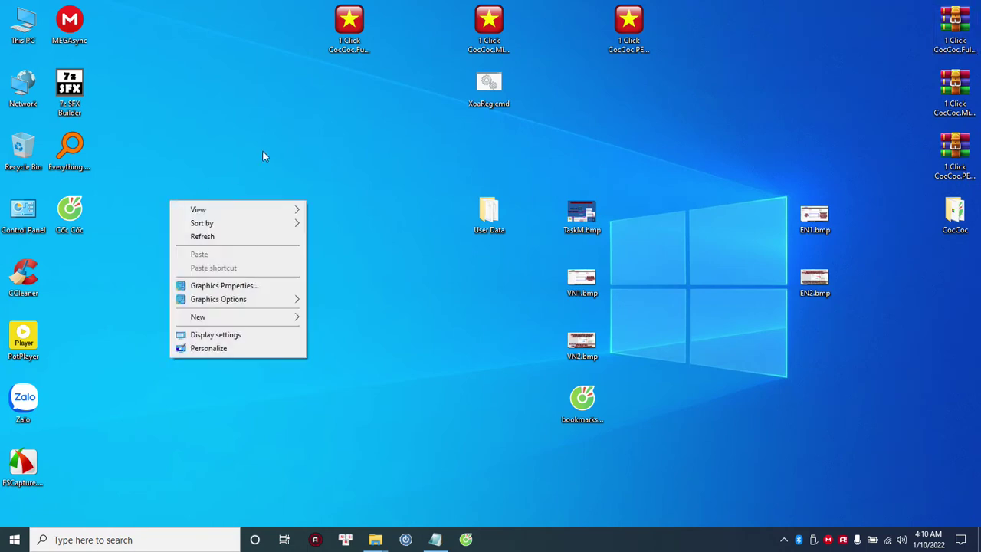
click(335, 48)
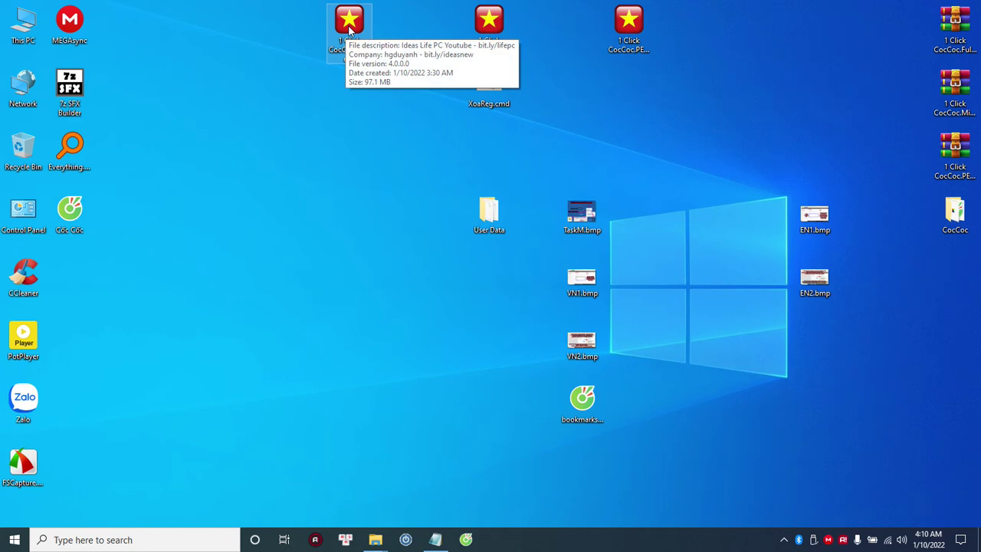
double_click(349, 29)
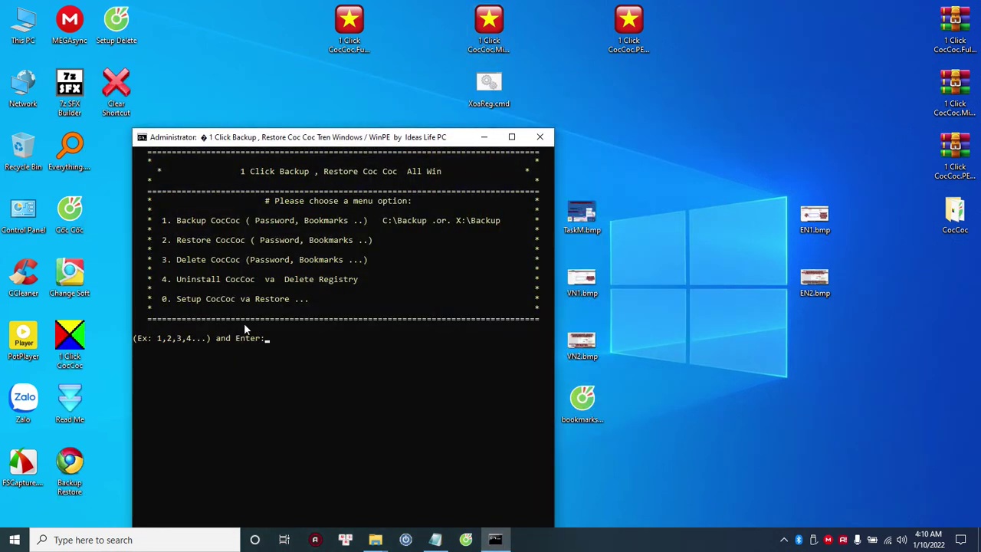
right_click(618, 142)
mouse_move(707, 307)
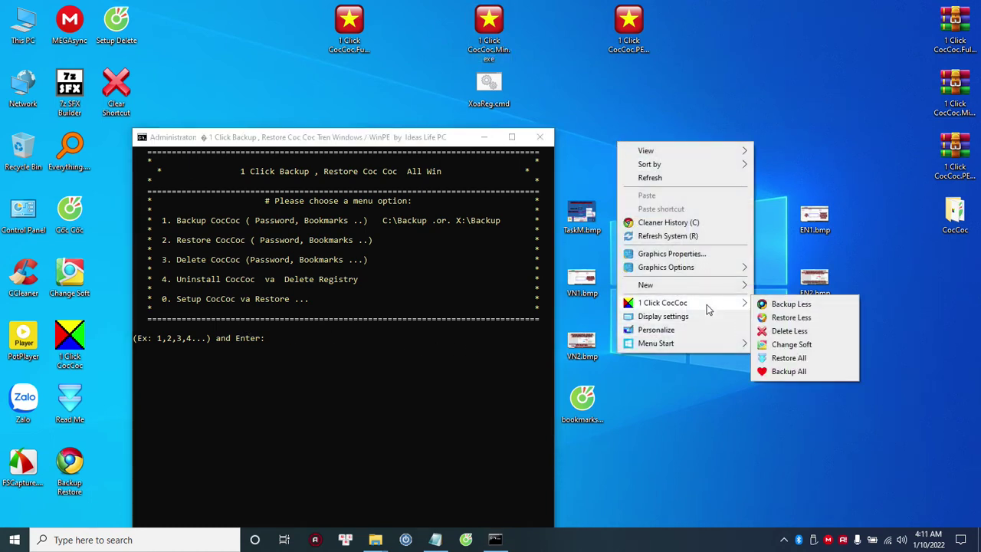
click(805, 308)
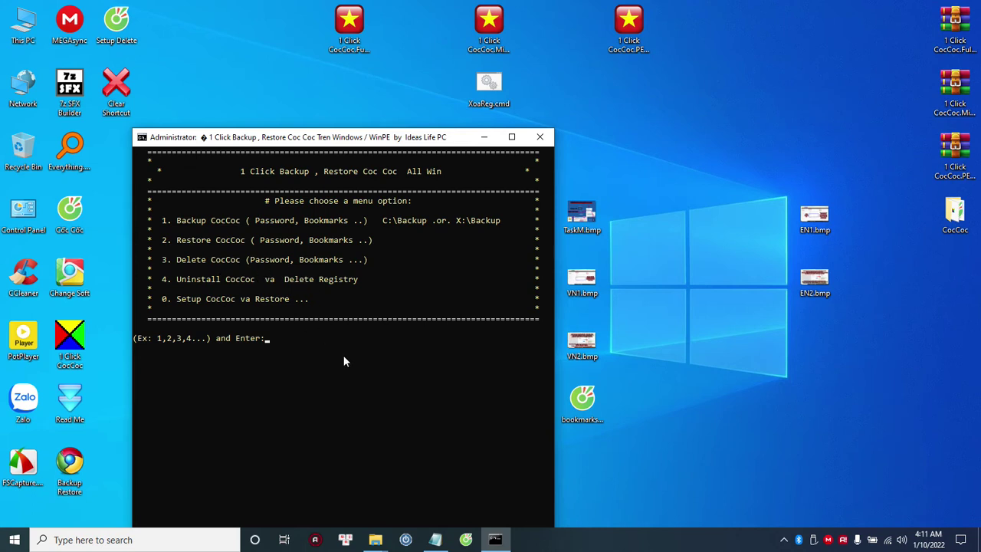
Run the Cốc Cốc setup from the 1 Click console and close the browser's welcome window
key(Return)
drag(397, 144, 413, 98)
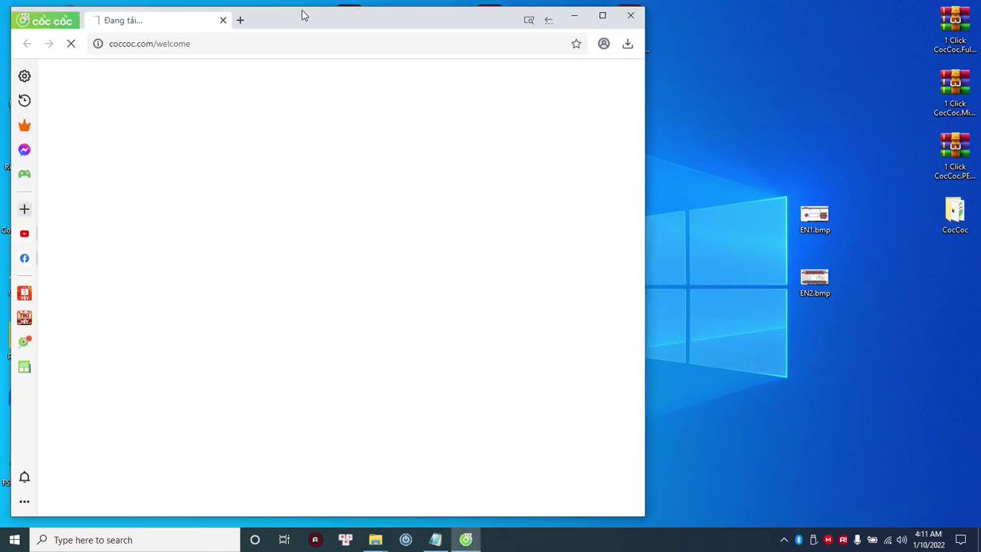
drag(302, 22, 431, 30)
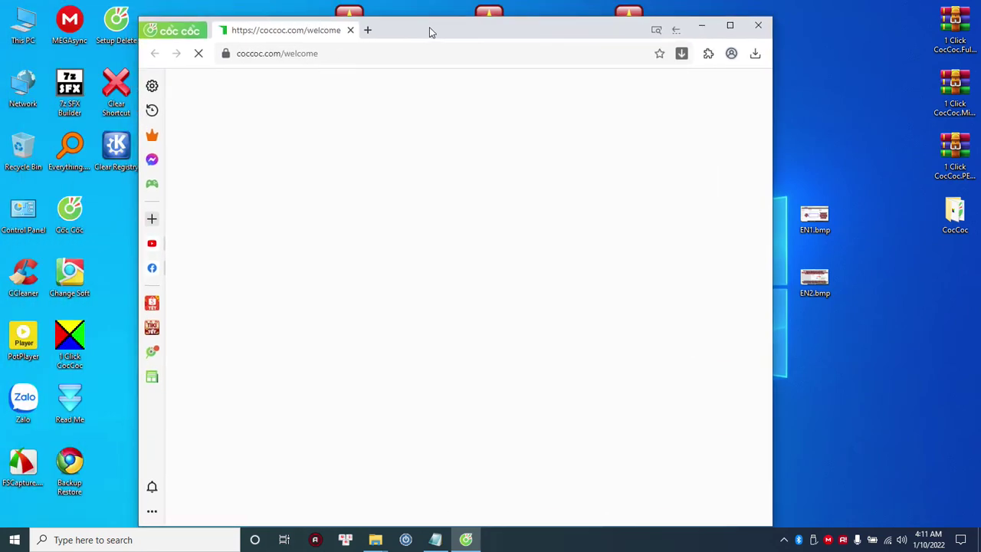
click(755, 28)
Run Restore Less from the desktop's 1 Click CocCoc options and check the restored Bitly session in Cốc Cốc
right_click(385, 155)
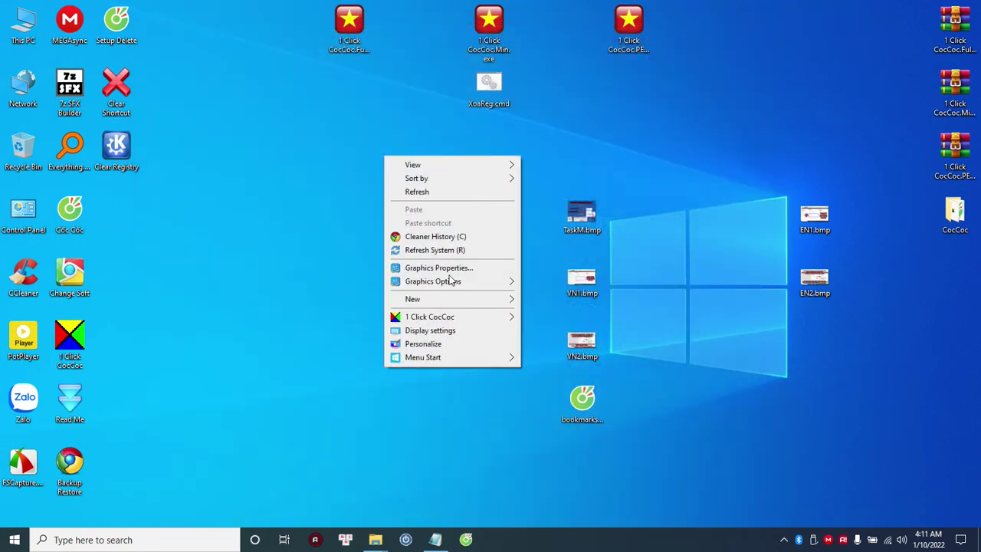
mouse_move(463, 323)
click(553, 331)
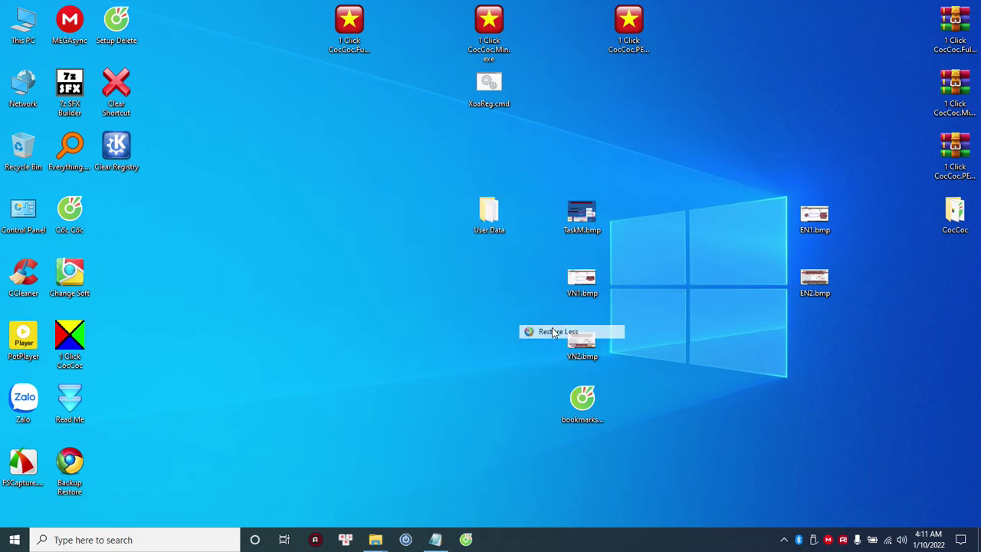
click(466, 541)
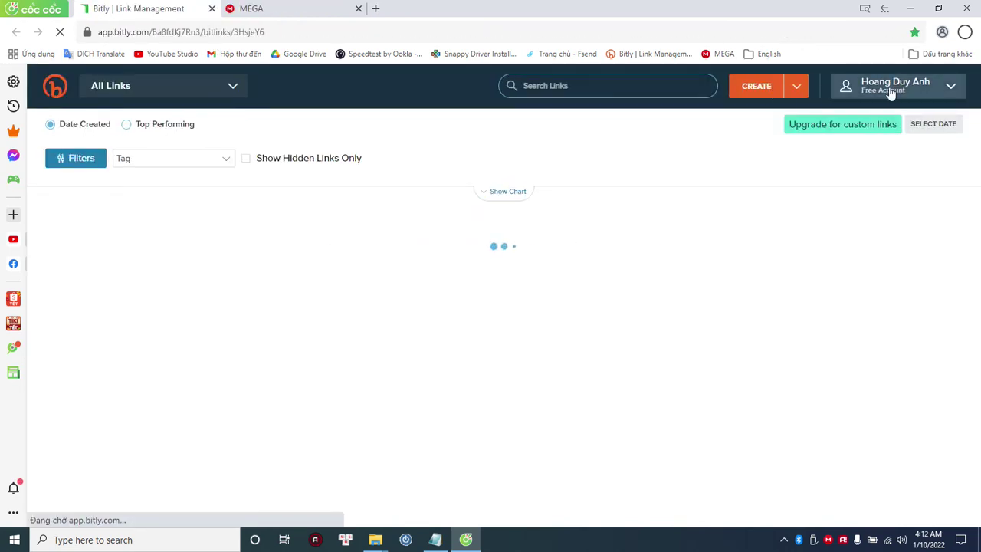
click(972, 8)
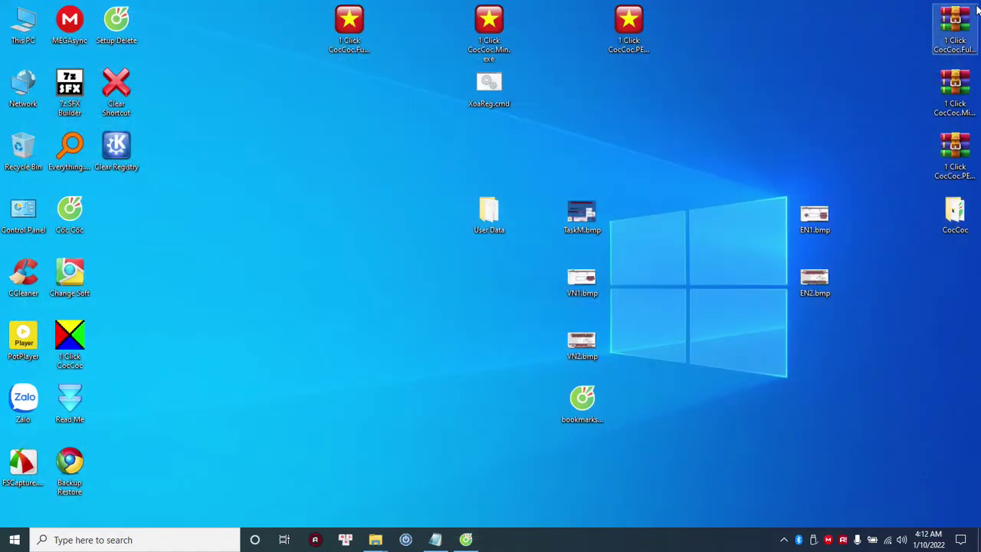
Review the saved-password guidance in the images VN1.bmp and VN2.bmp, closing each image after viewing
double_click(580, 279)
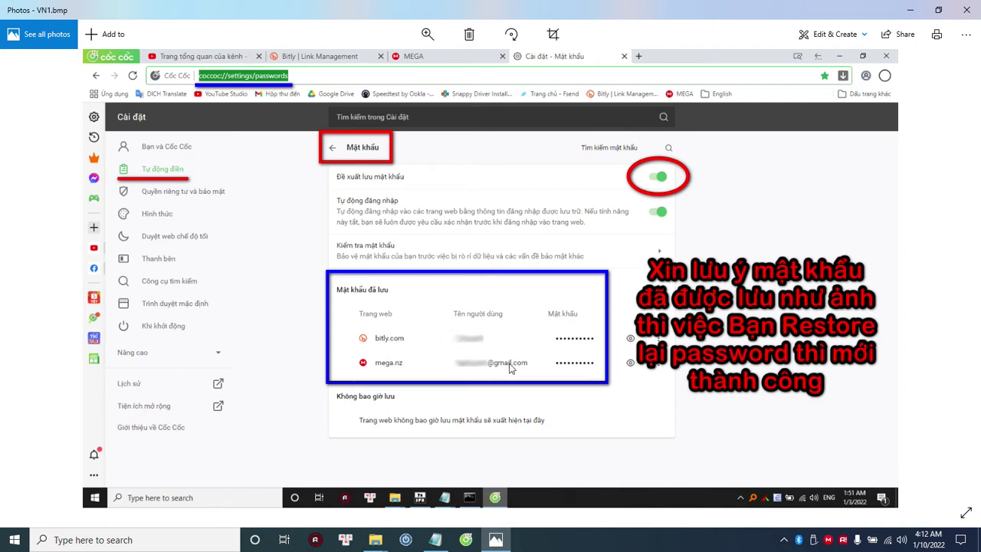
click(964, 10)
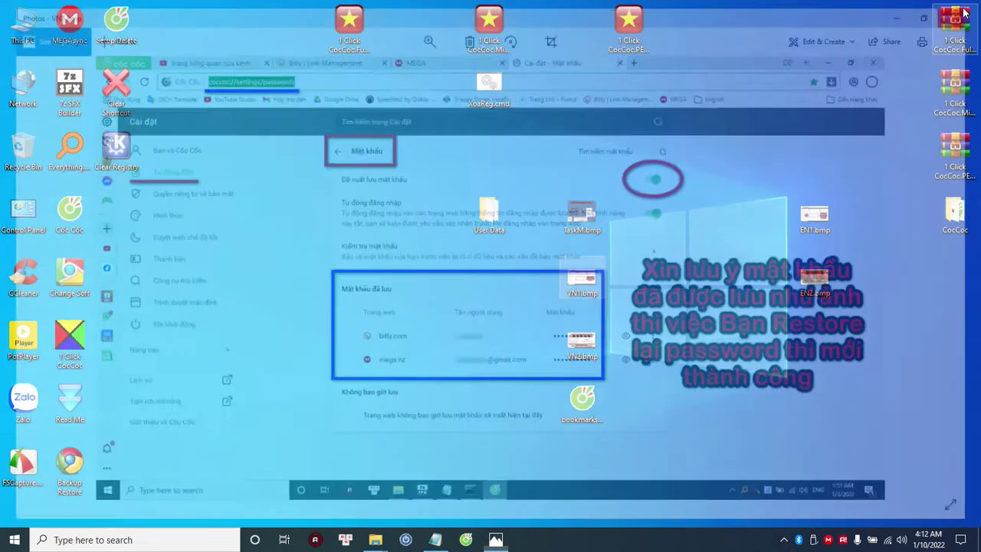
double_click(585, 347)
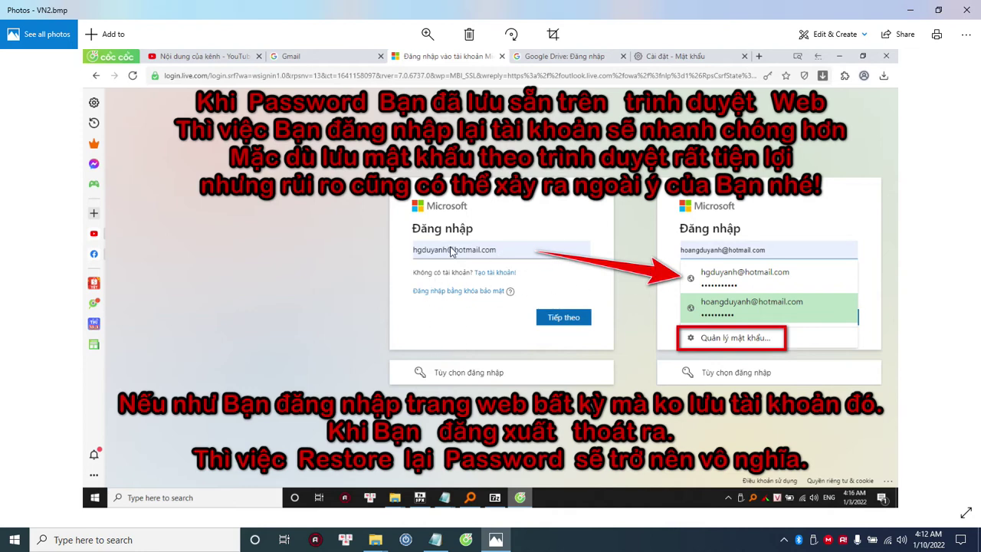
mouse_move(496, 542)
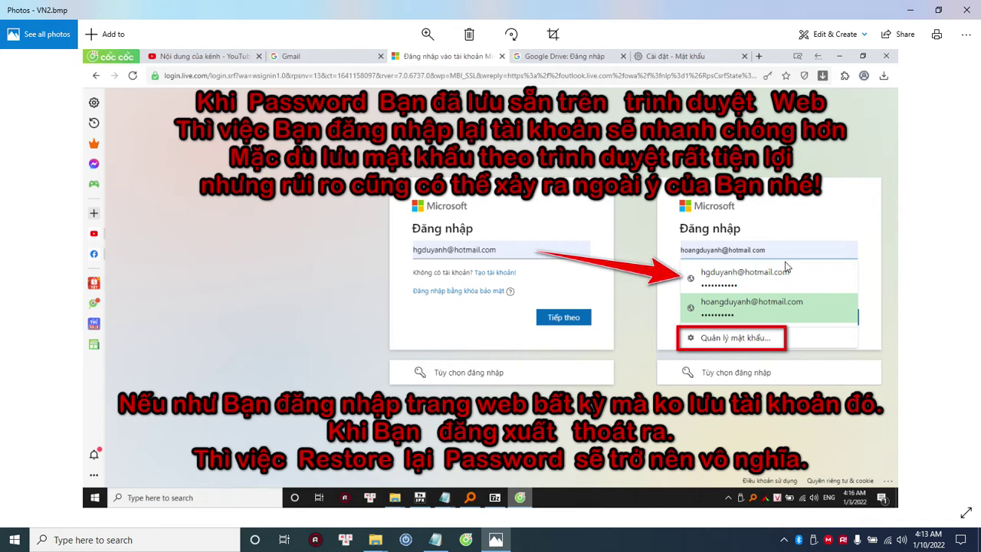
click(978, 8)
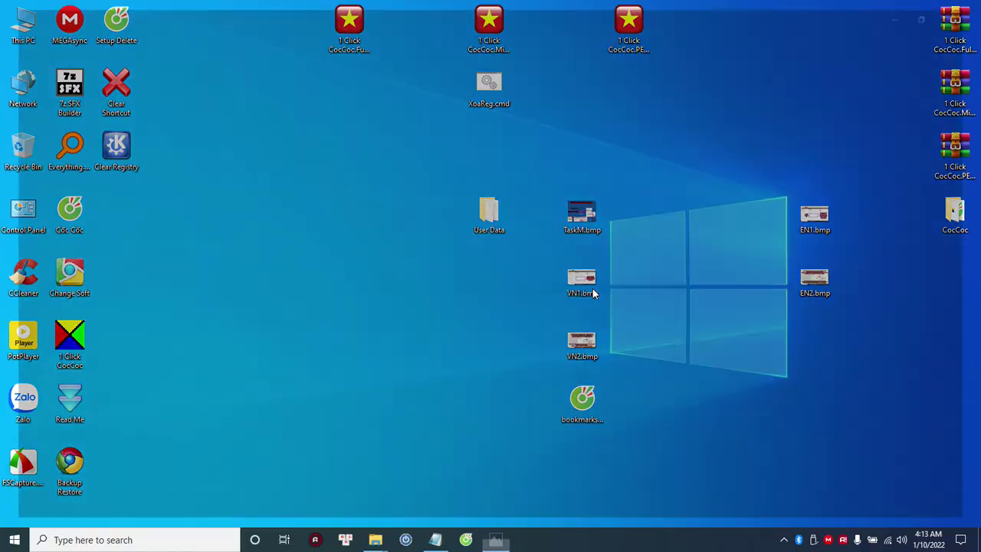
double_click(592, 288)
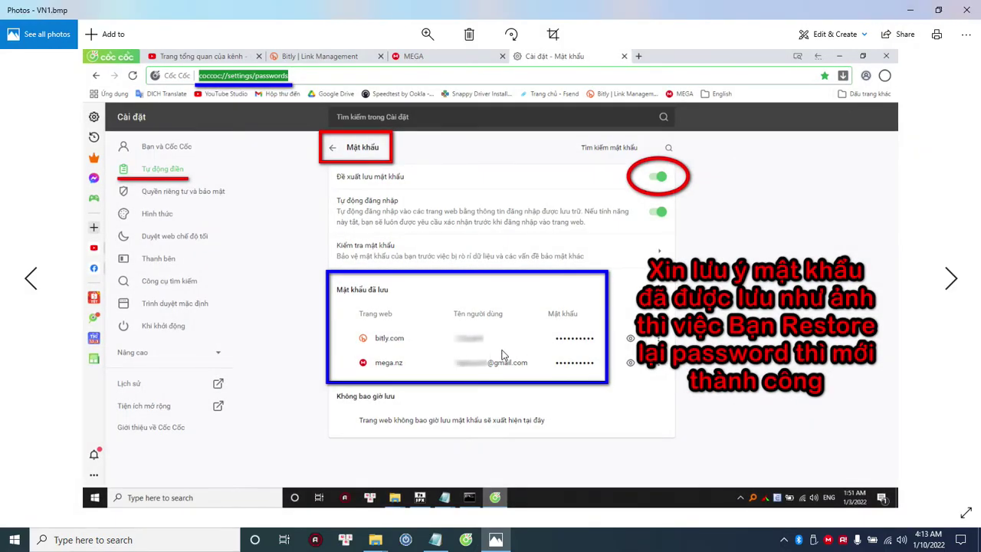
click(967, 10)
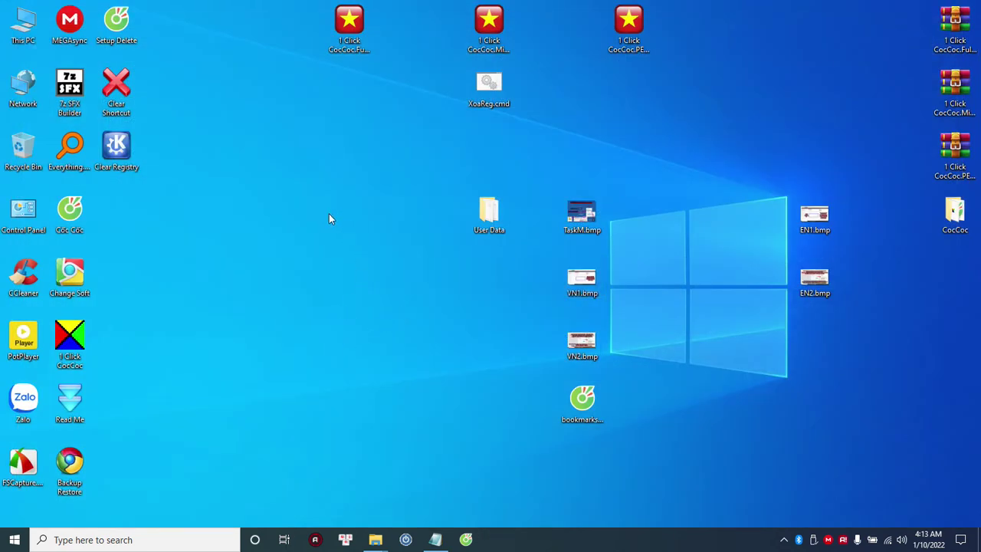
Examine the Cleaner History entries offered for the desktop background, the User Data folder and the EN1.bmp image
right_click(265, 170)
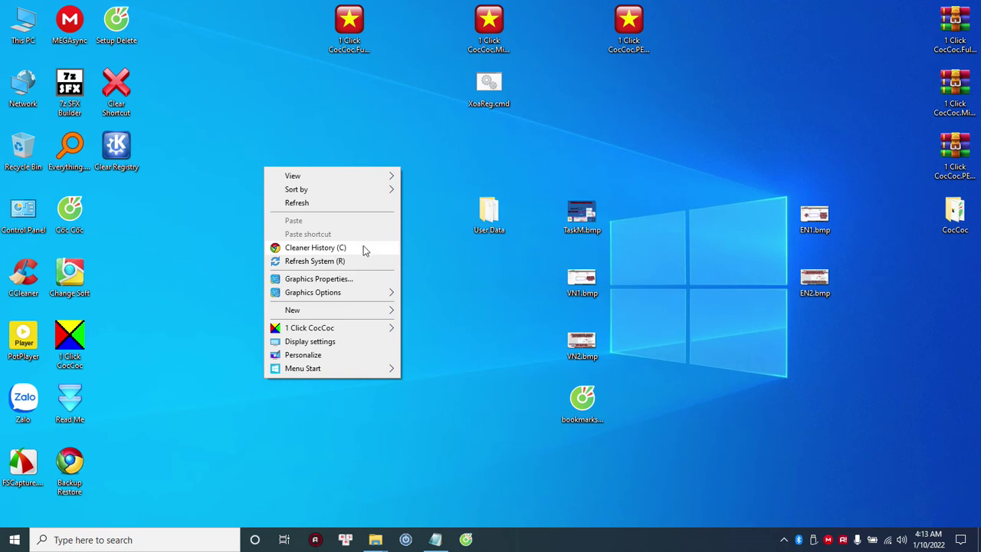
click(460, 250)
right_click(485, 219)
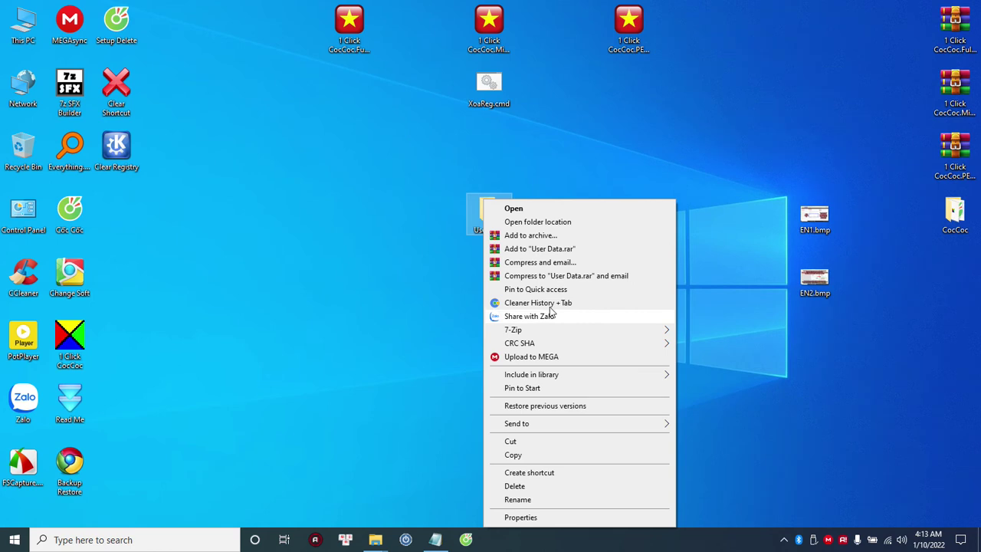
click(814, 219)
right_click(814, 218)
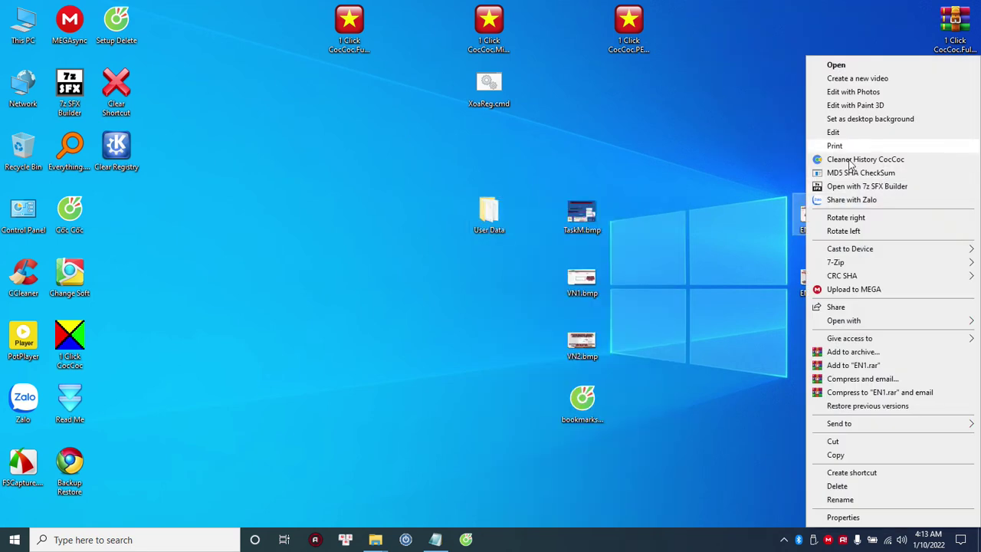
click(444, 260)
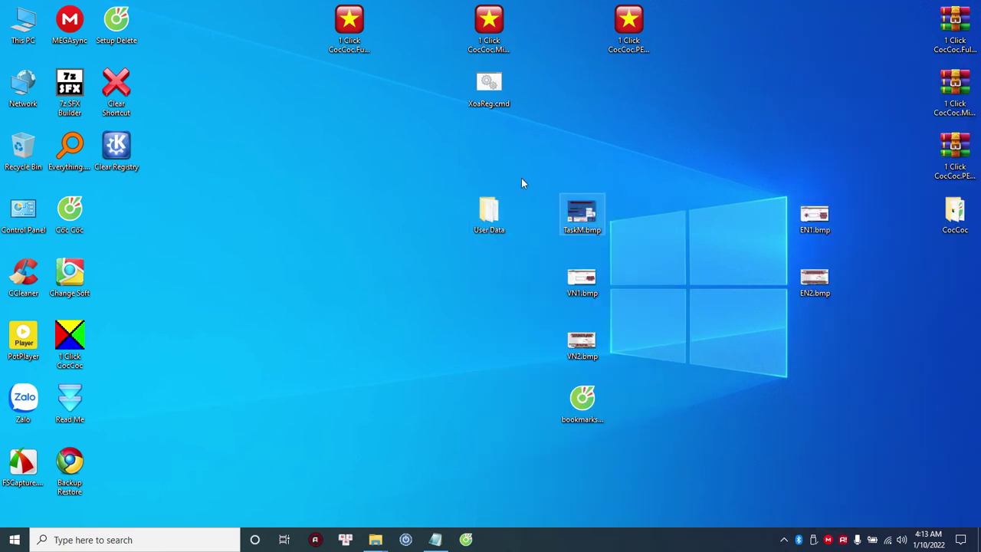
click(469, 214)
click(426, 282)
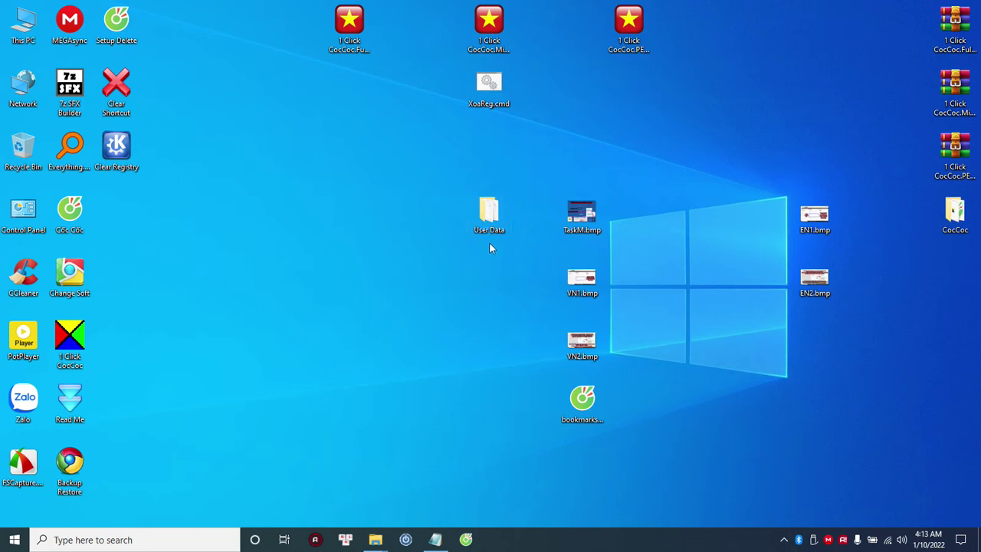
Run Refresh System on the desktop, minimize the CocCoc.reg notes, and close the Restart Explorer console after answering 7
right_click(332, 210)
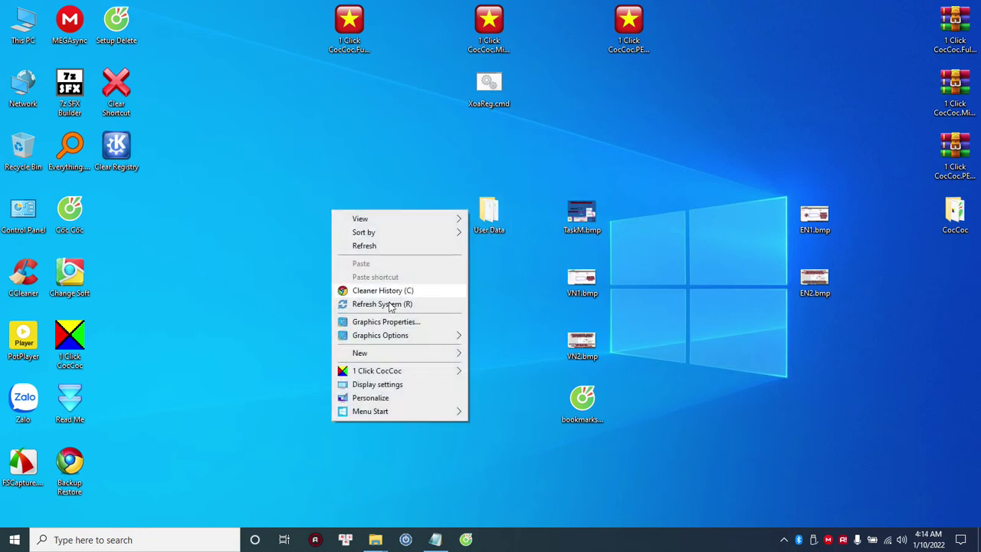
click(377, 305)
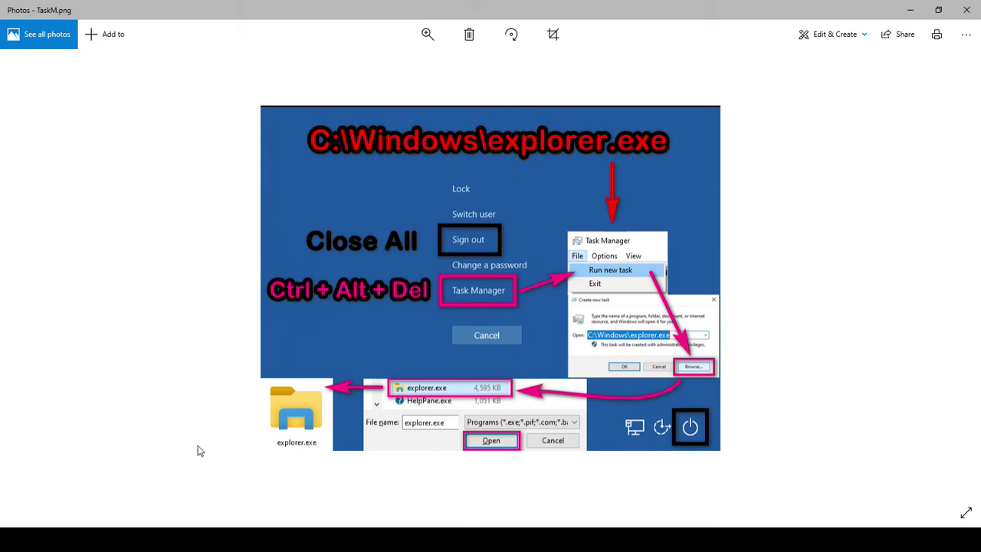
key(alt+Tab)
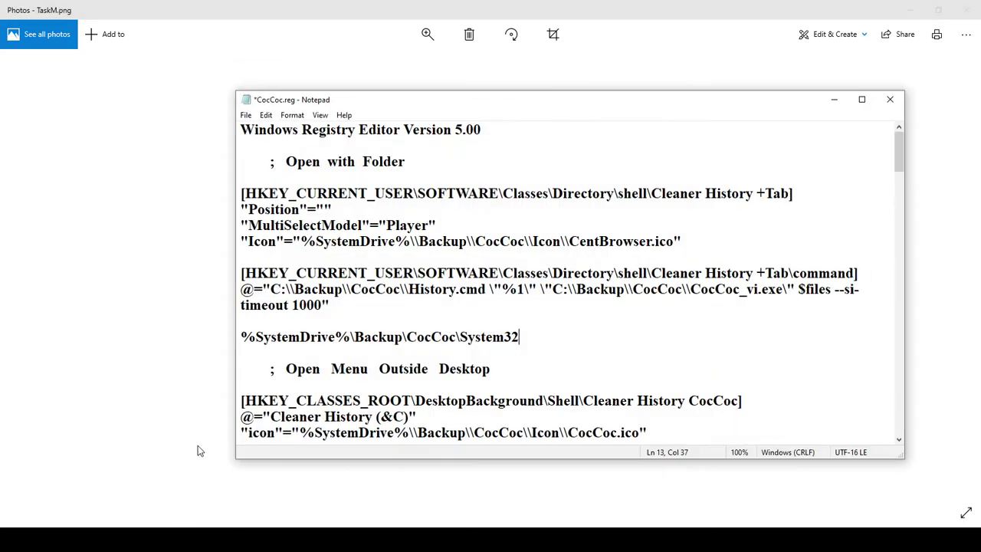
scroll(851, 160, down, 1)
click(834, 99)
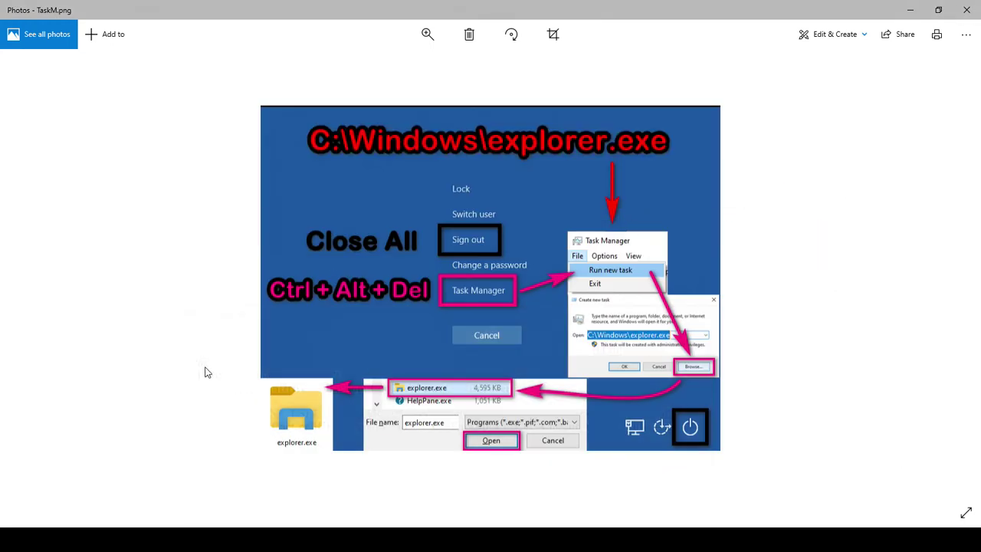
key(alt+Tab)
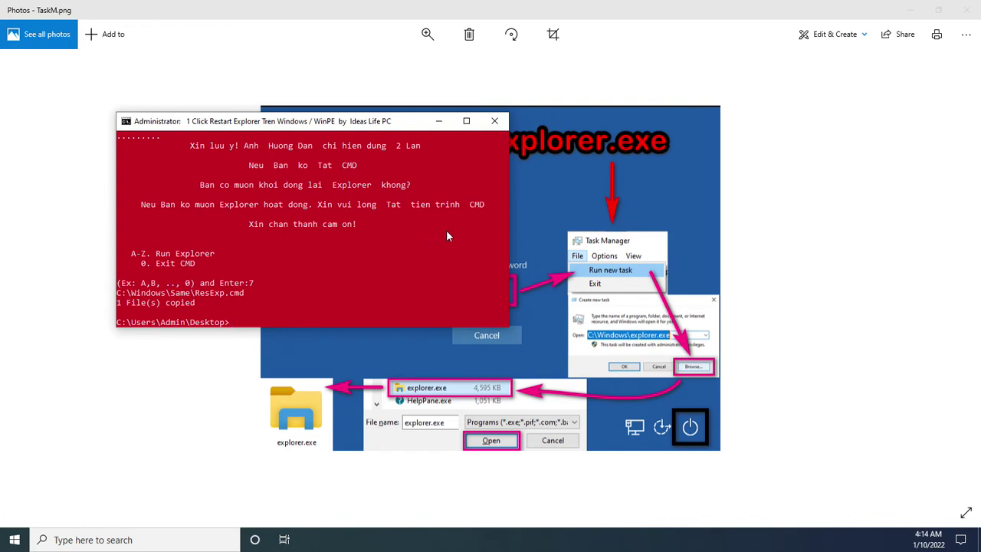
click(494, 121)
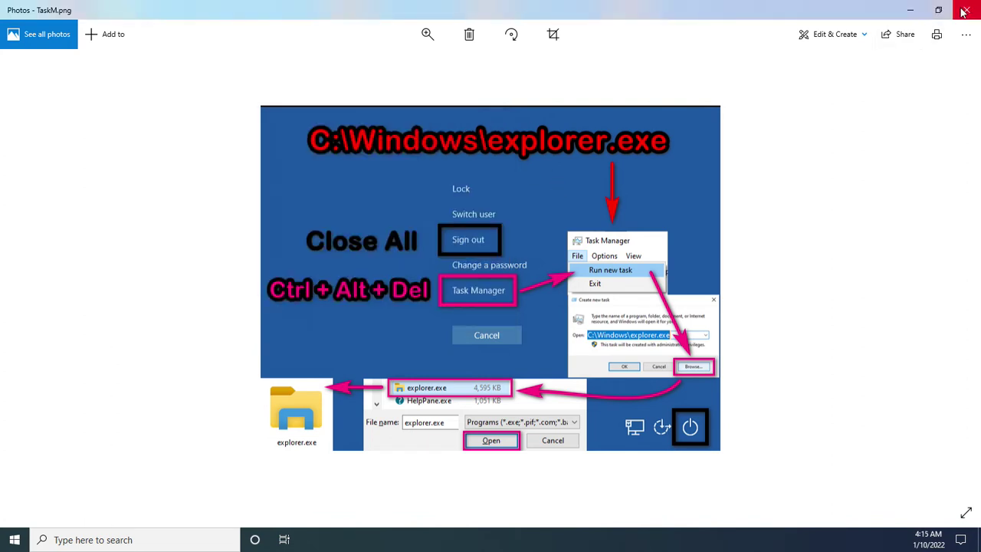
Close TaskM.png, rerun Refresh System on the desktop through its Restart Explorer prompts, and close the guidance image it opens
click(966, 10)
right_click(330, 194)
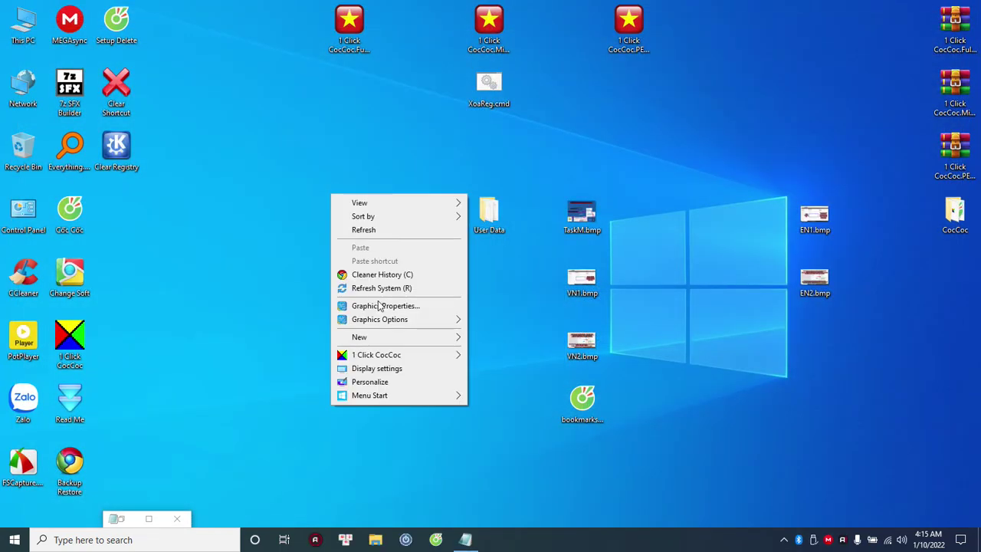
click(389, 288)
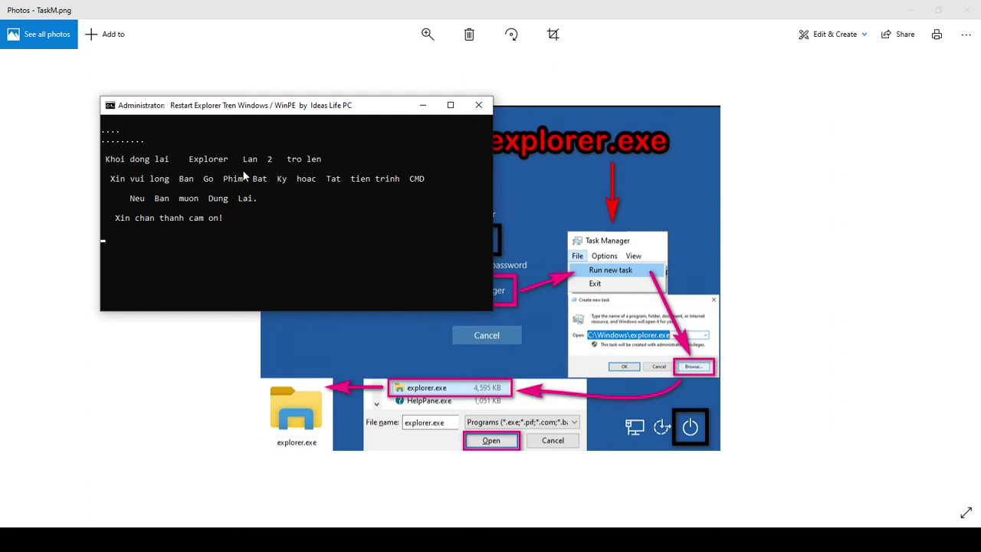
key(Return)
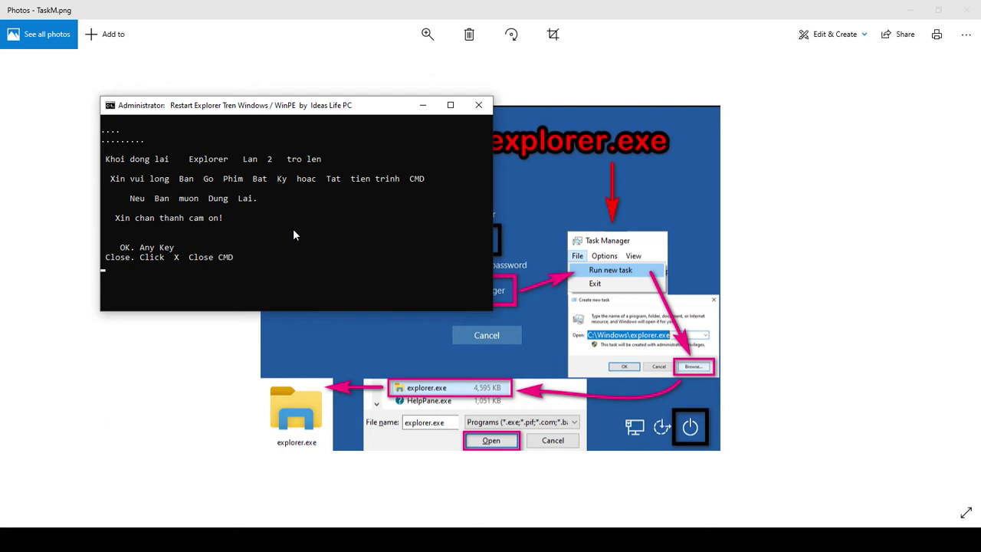
key(Return)
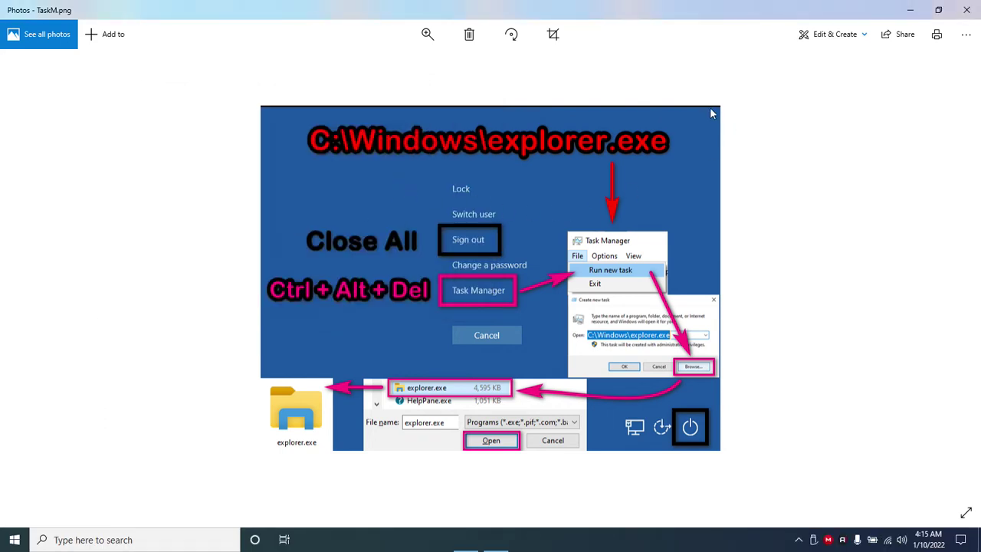
click(968, 11)
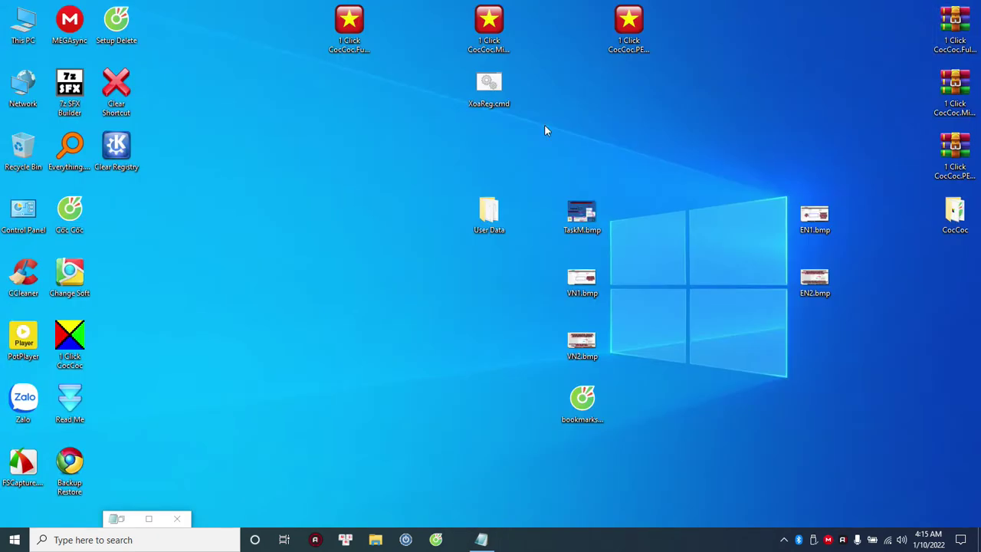
Run Refresh System but close its Restart Explorer console at the prompt, and close CocCoc.reg without saving its changes
right_click(320, 191)
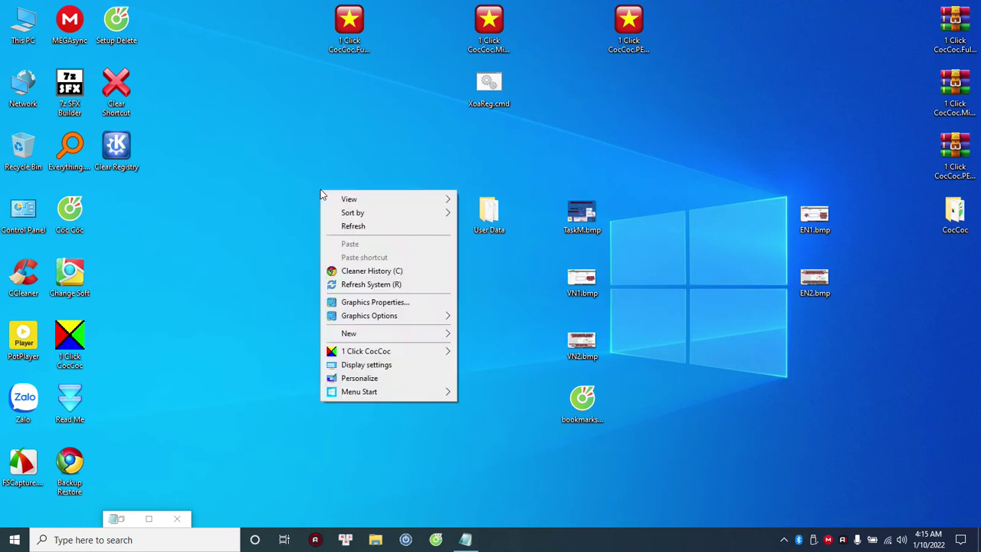
click(373, 284)
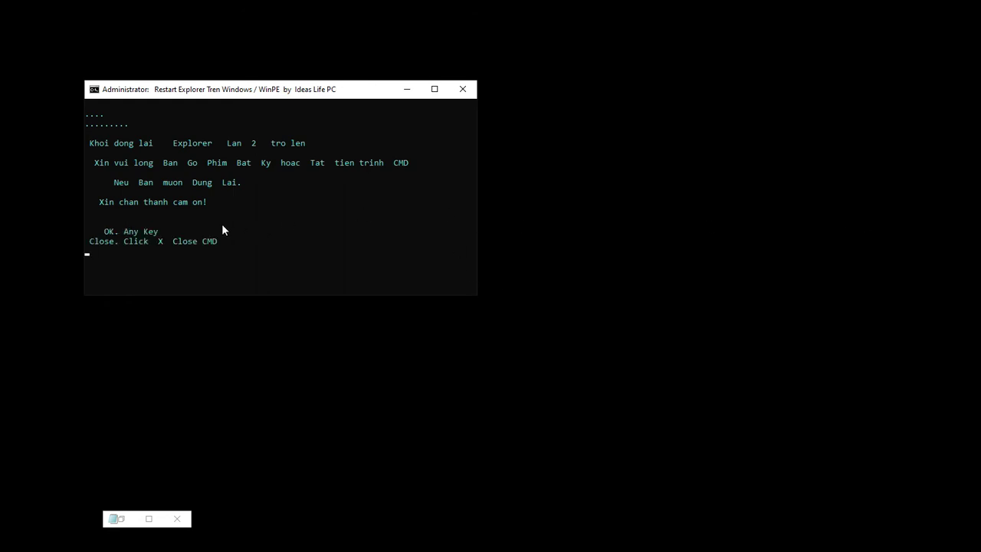
click(462, 92)
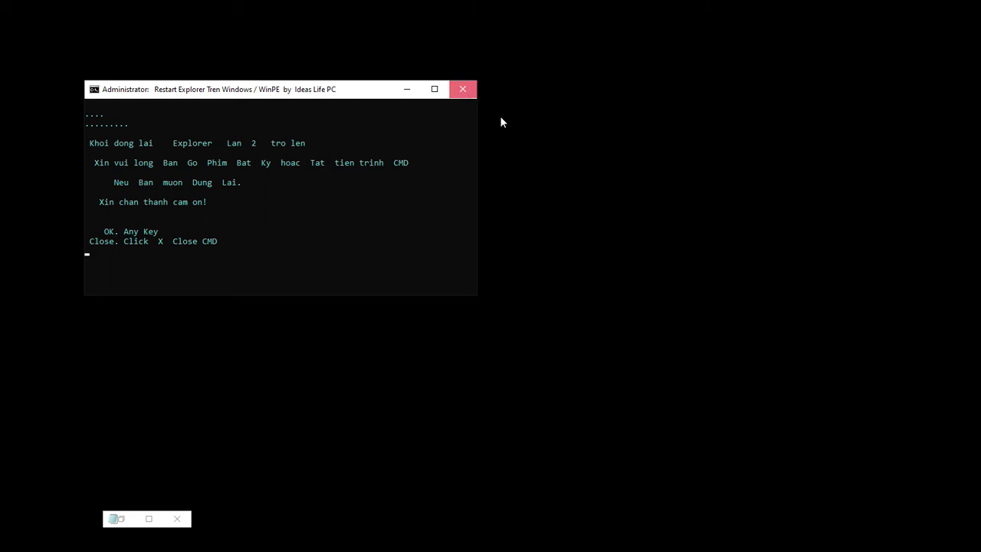
click(179, 520)
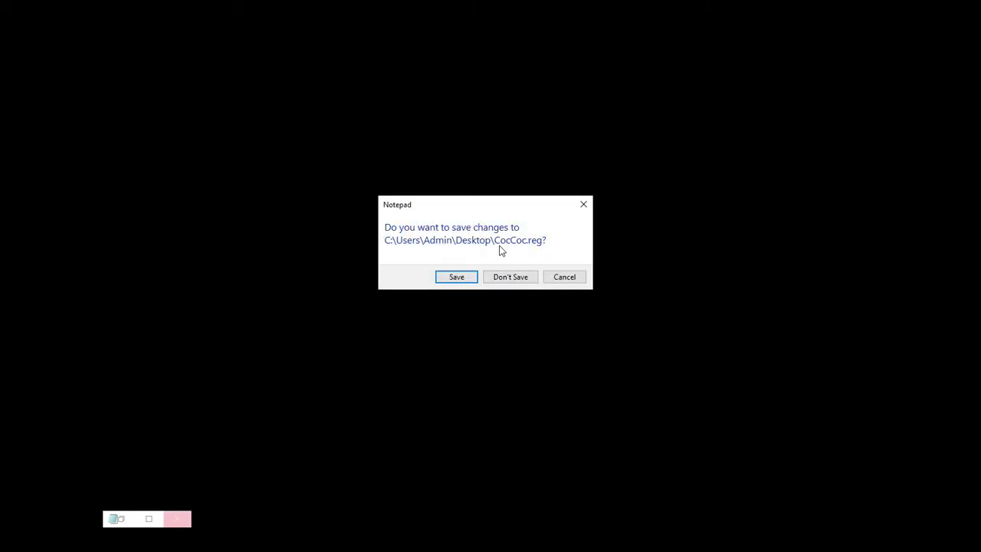
click(512, 278)
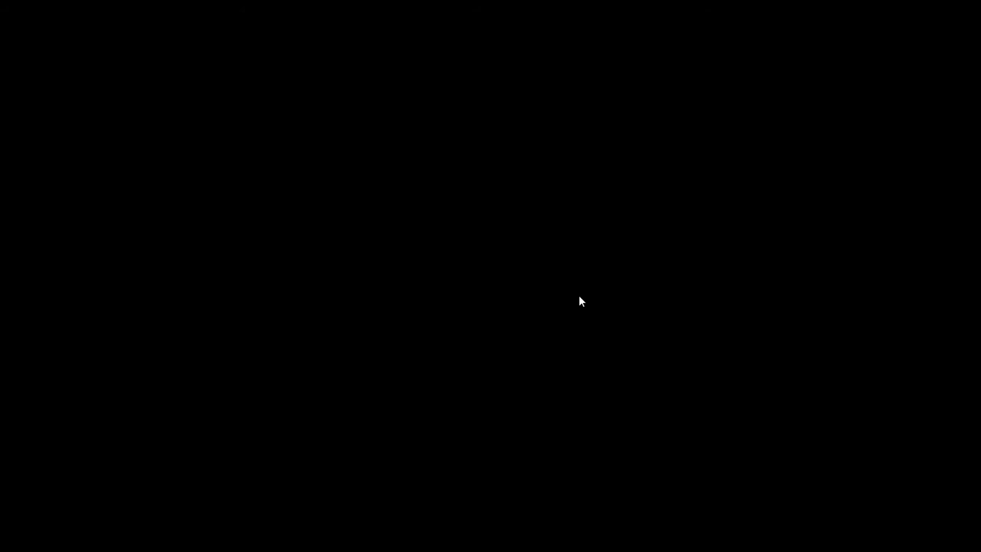
Open Task Manager from the Windows security screen and browse for a program to run as a new task
key(ctrl+alt+Delete)
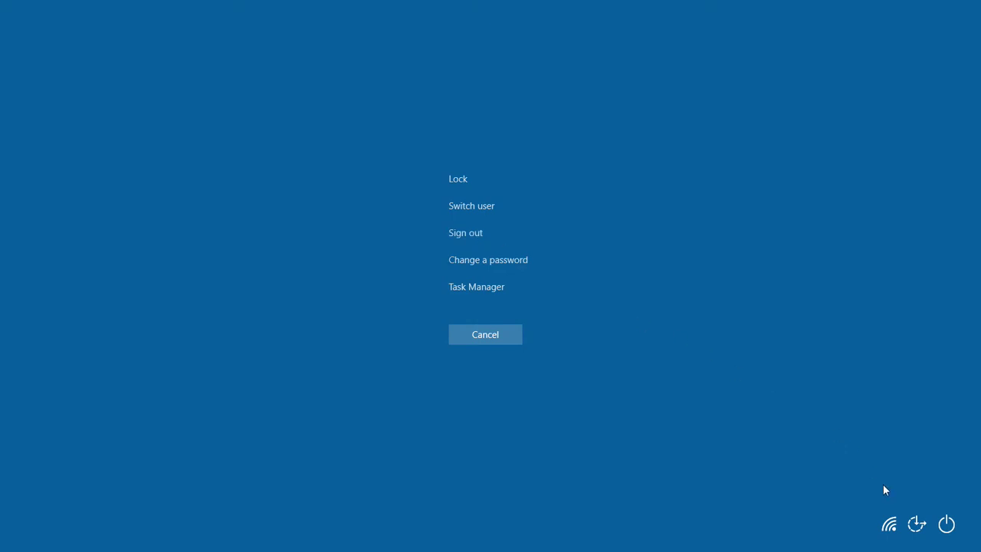
click(946, 524)
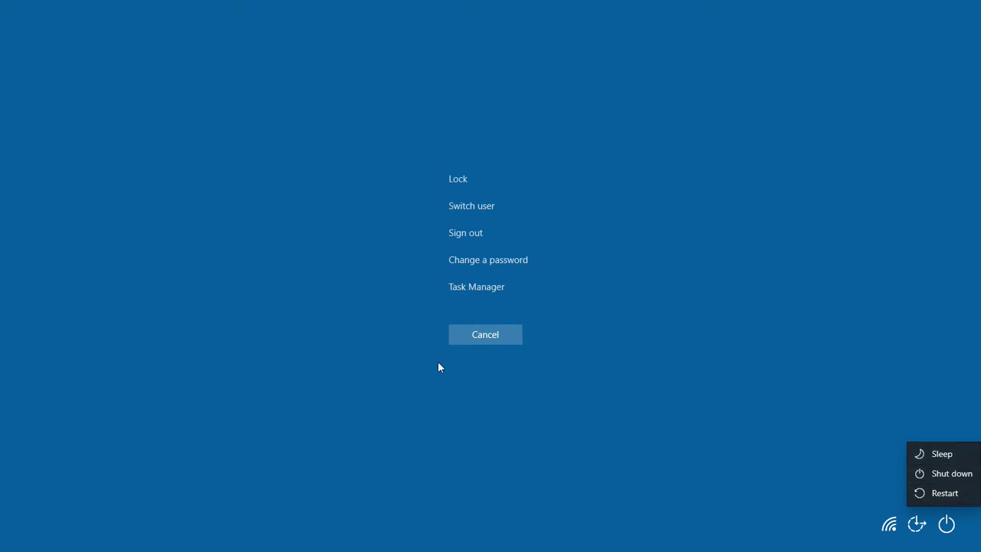
click(470, 287)
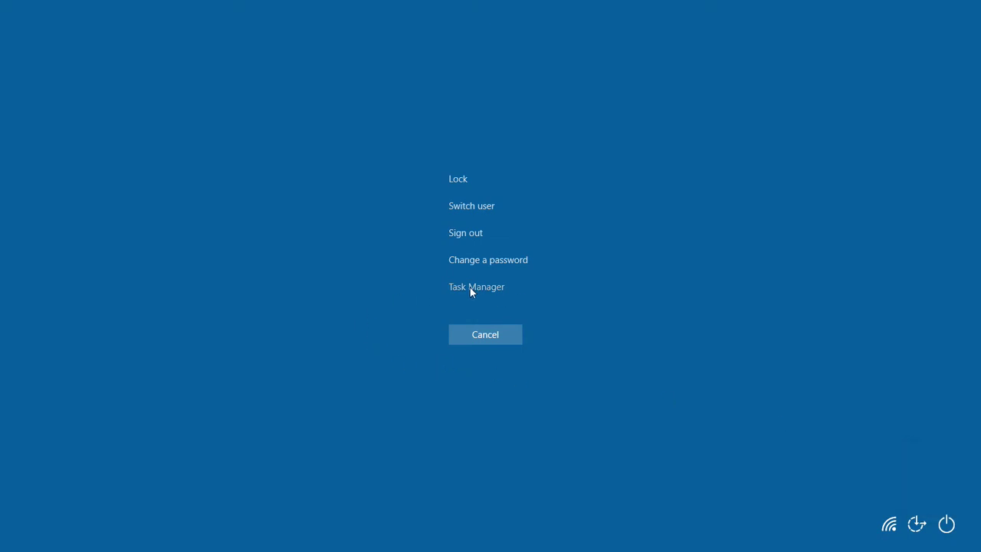
click(470, 287)
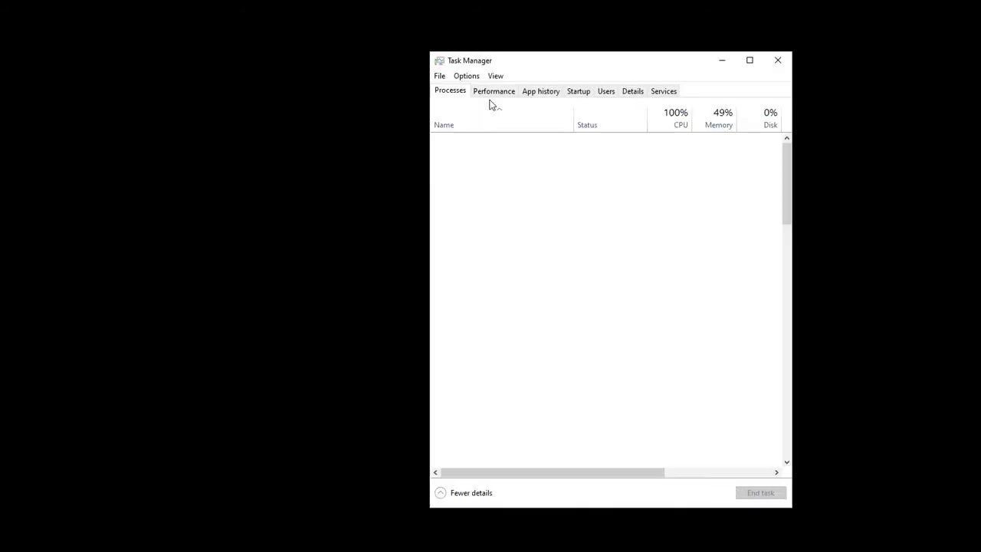
click(440, 77)
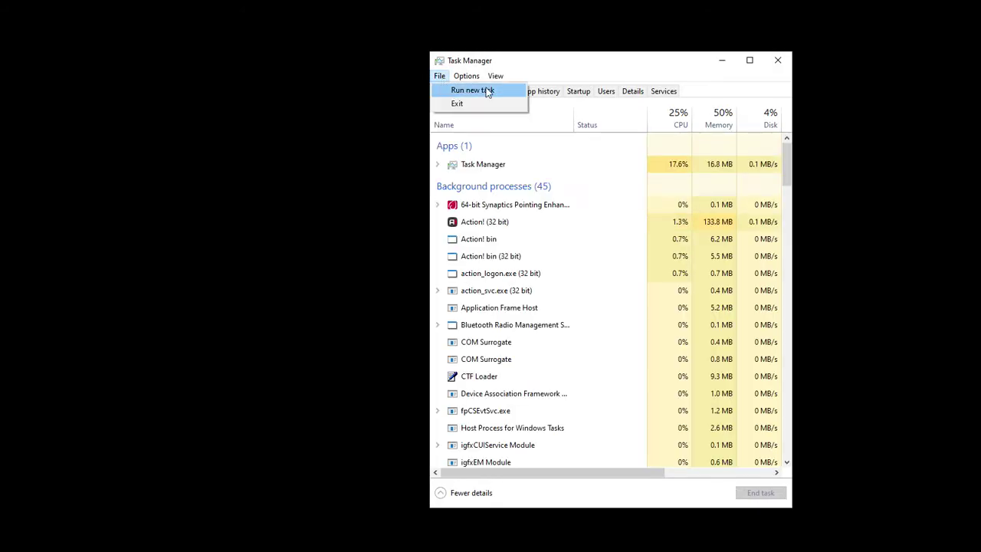
click(473, 94)
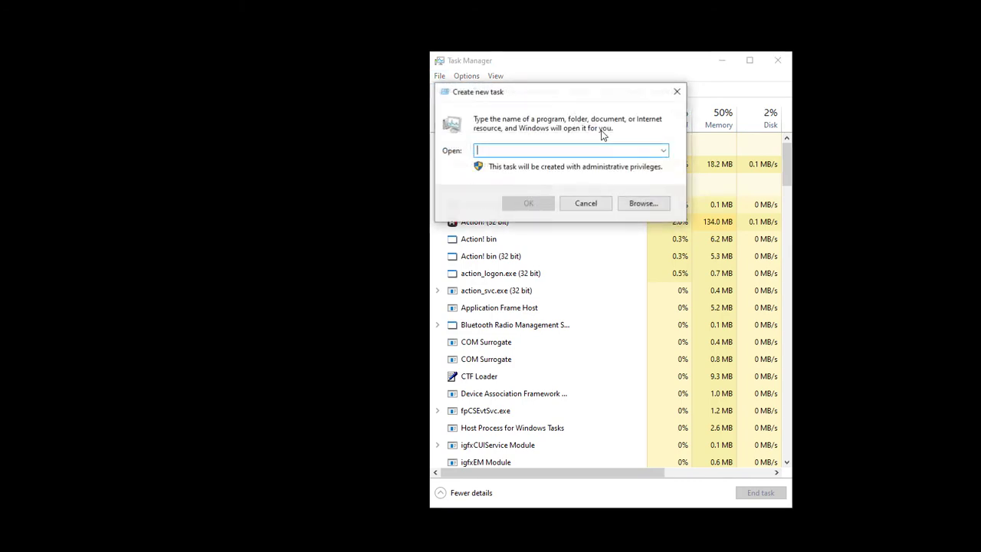
click(644, 204)
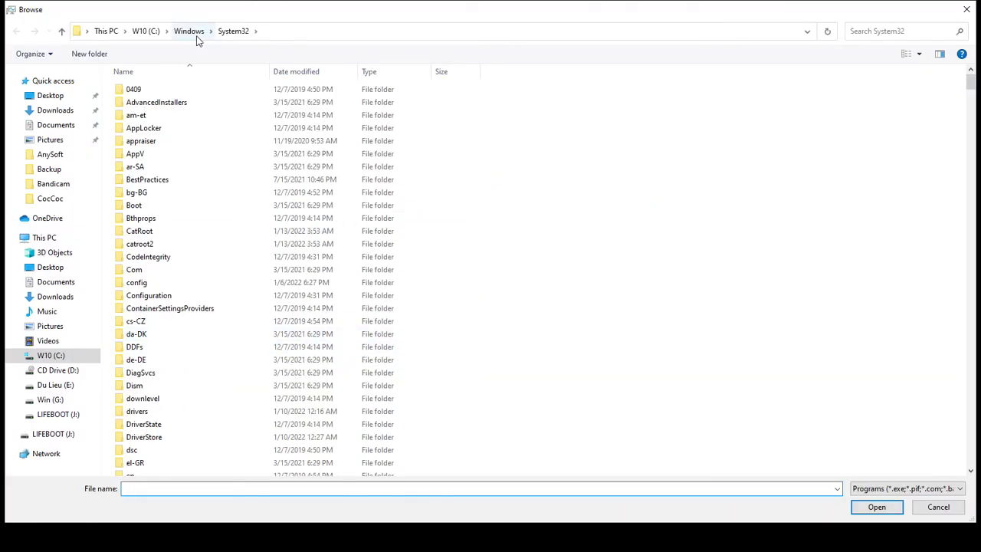
Run explorer.exe from the C:\Windows folder as administrator to bring back the desktop
click(195, 34)
scroll(185, 444, down, 7)
scroll(184, 450, down, 1)
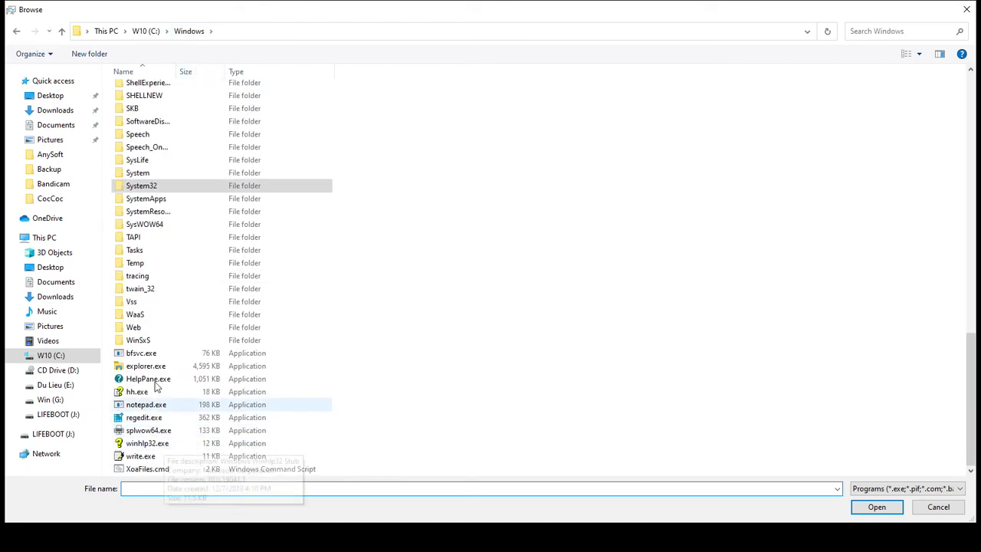
click(151, 368)
right_click(151, 370)
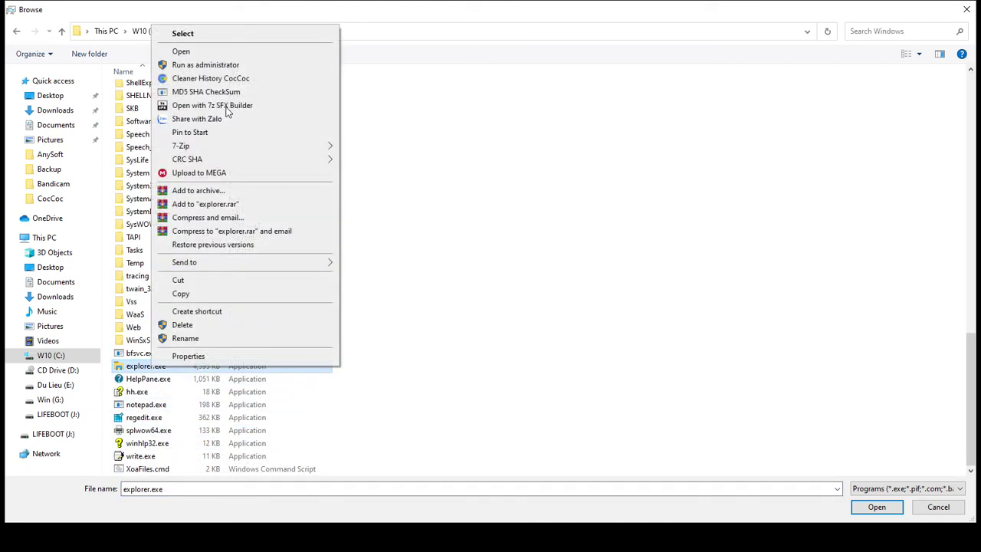
click(193, 65)
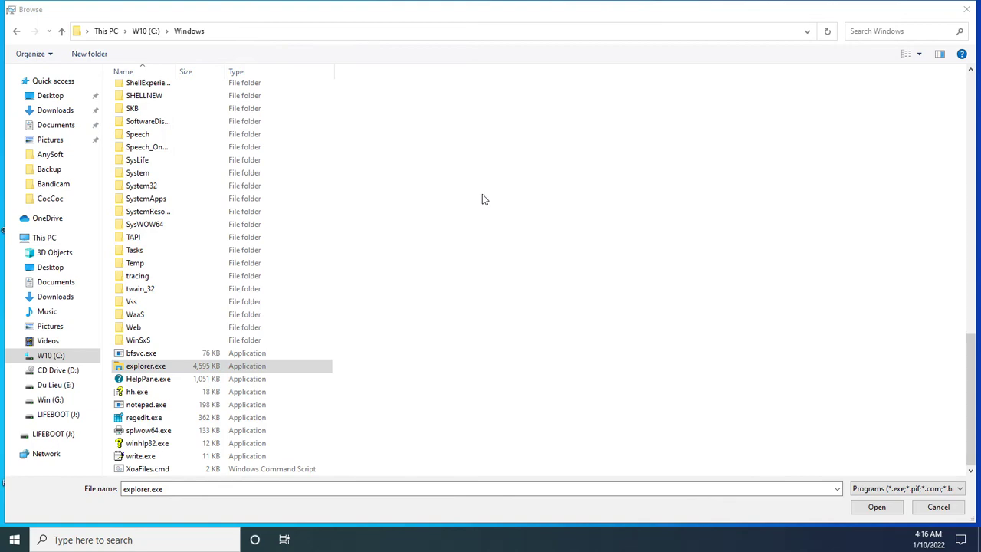
Cancel the file browser and the new task dialog, and close Task Manager
click(938, 507)
click(581, 207)
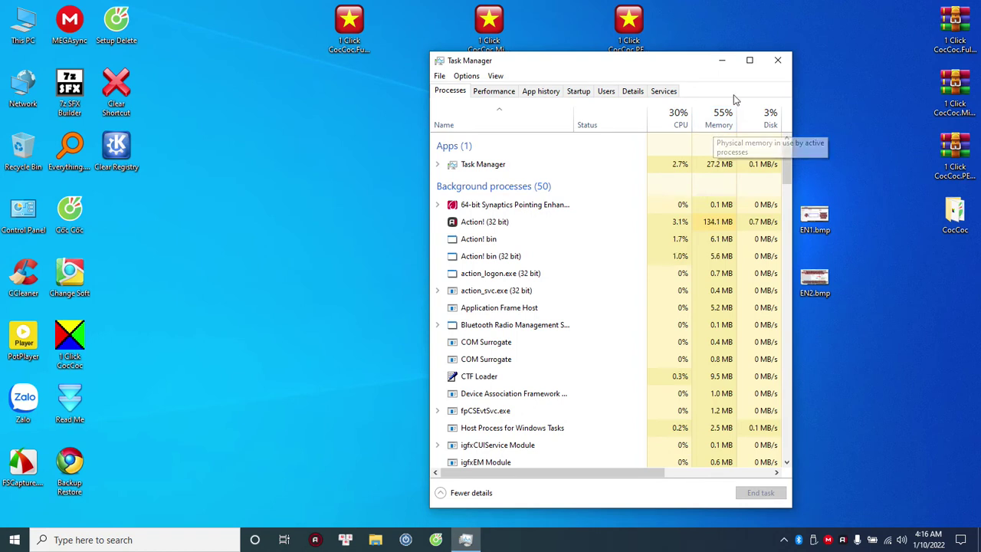
click(778, 61)
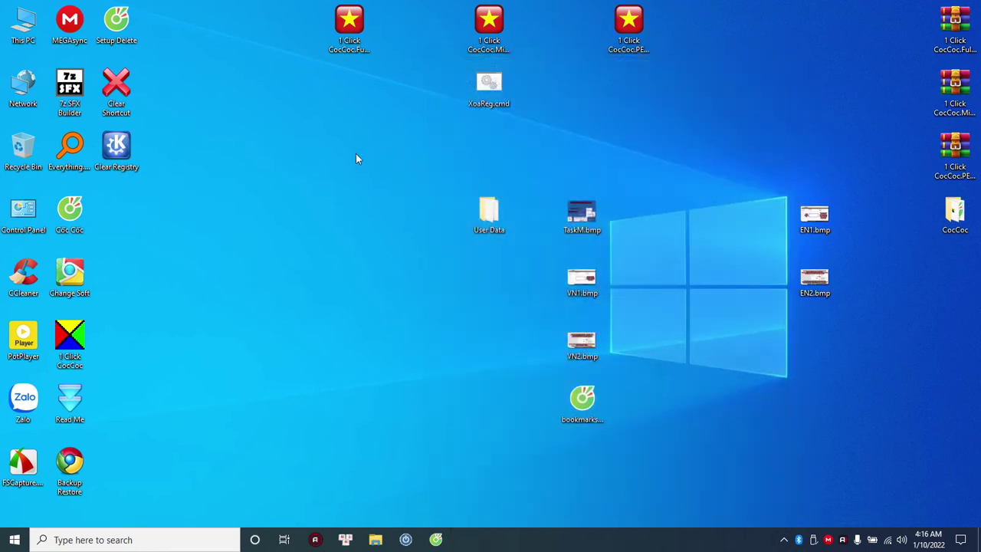
Run Refresh System from the desktop and continue past the Restart Explorer prompt
right_click(299, 169)
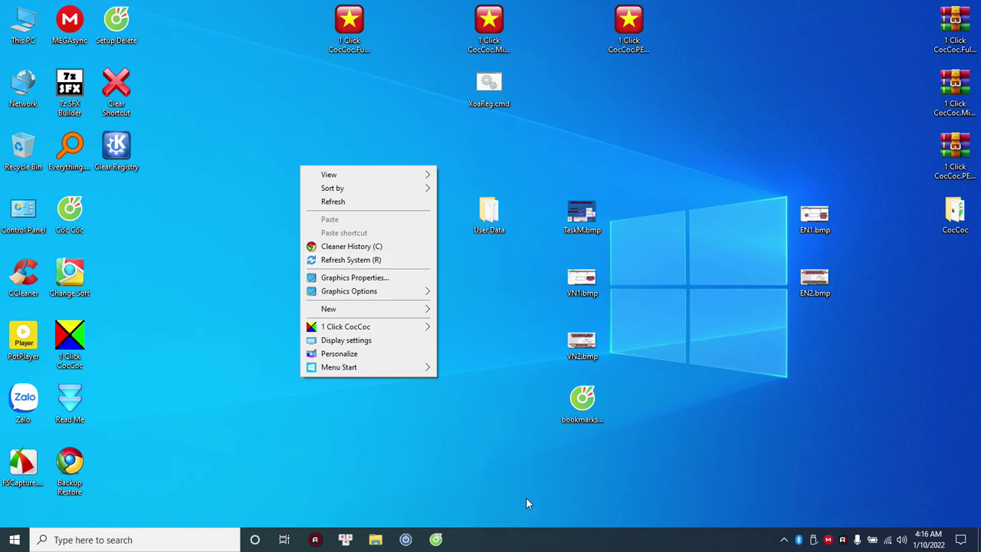
click(401, 510)
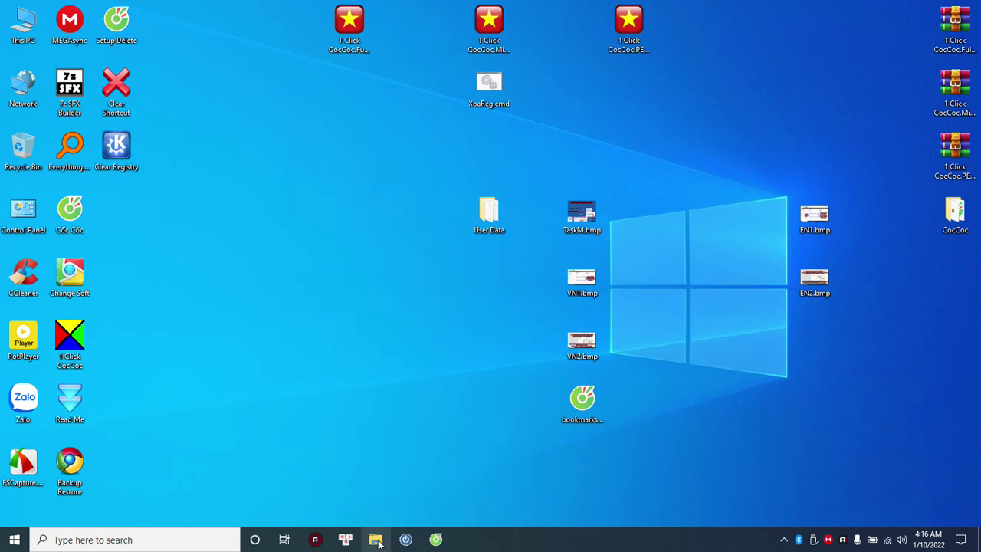
right_click(316, 263)
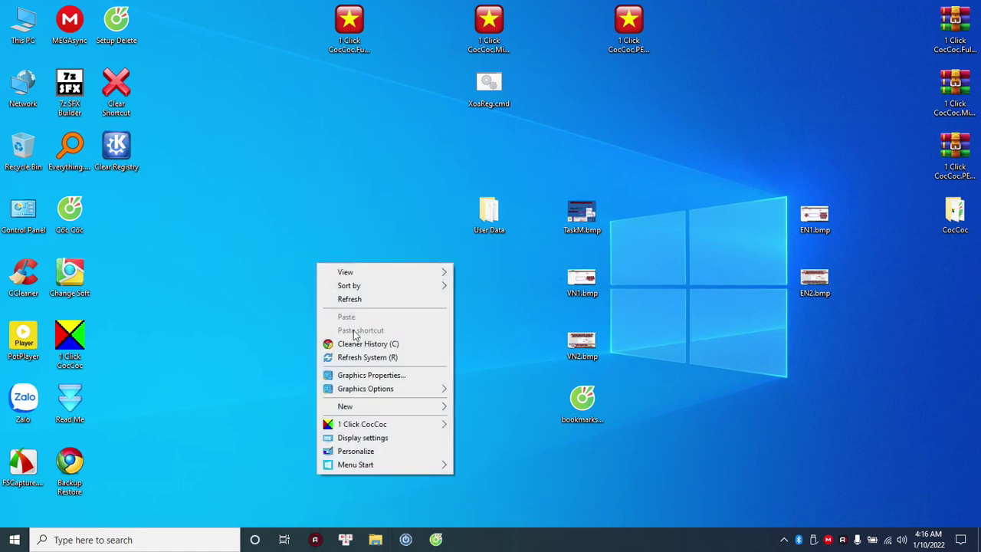
click(361, 359)
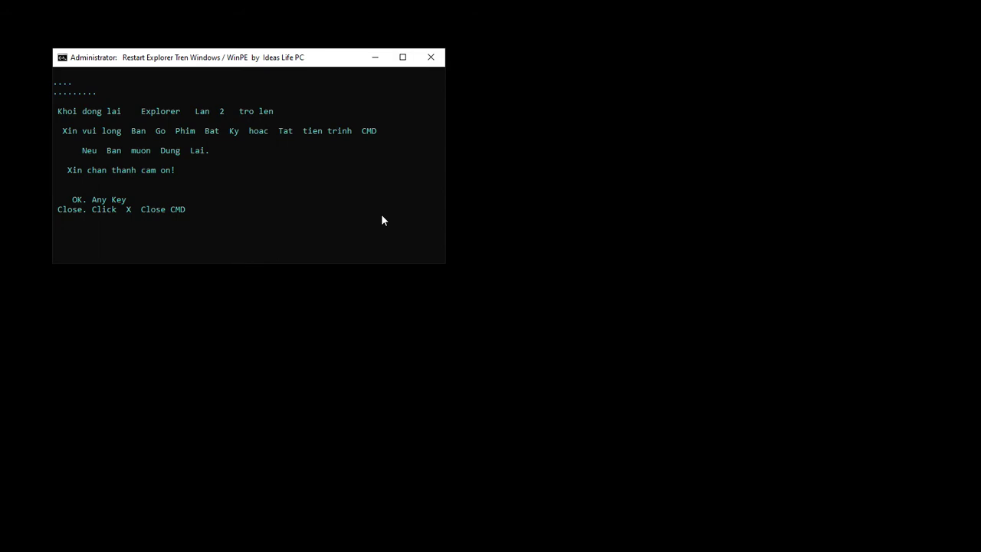
key(Return)
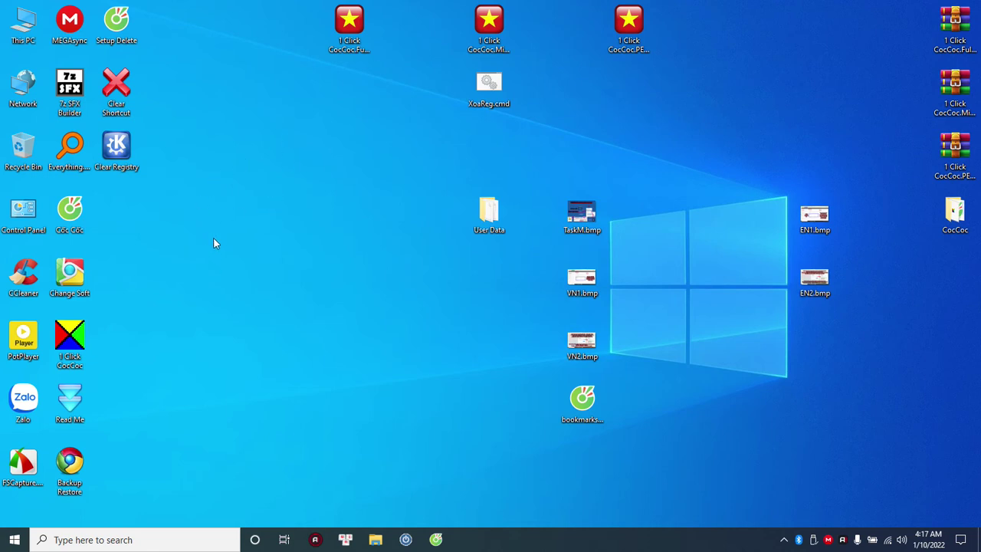
Examine the desktop's context options, including 1 Click CocCoc and Menu Start, before and after running Clear Registry
right_click(251, 214)
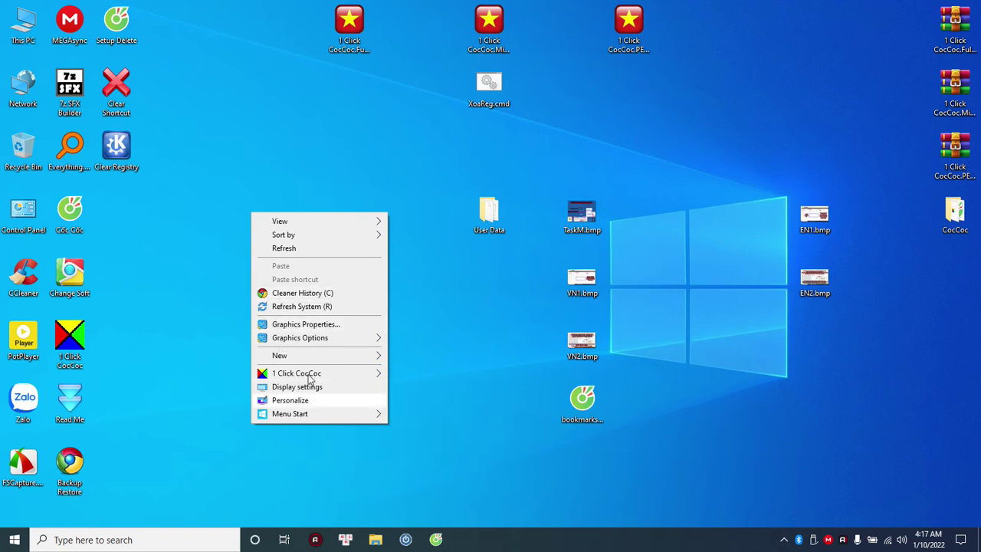
click(178, 244)
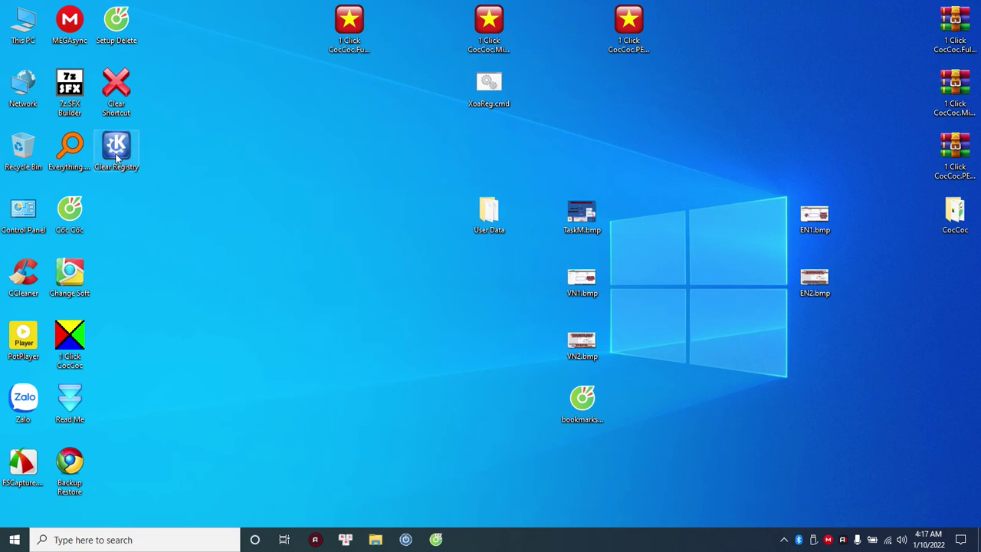
right_click(225, 179)
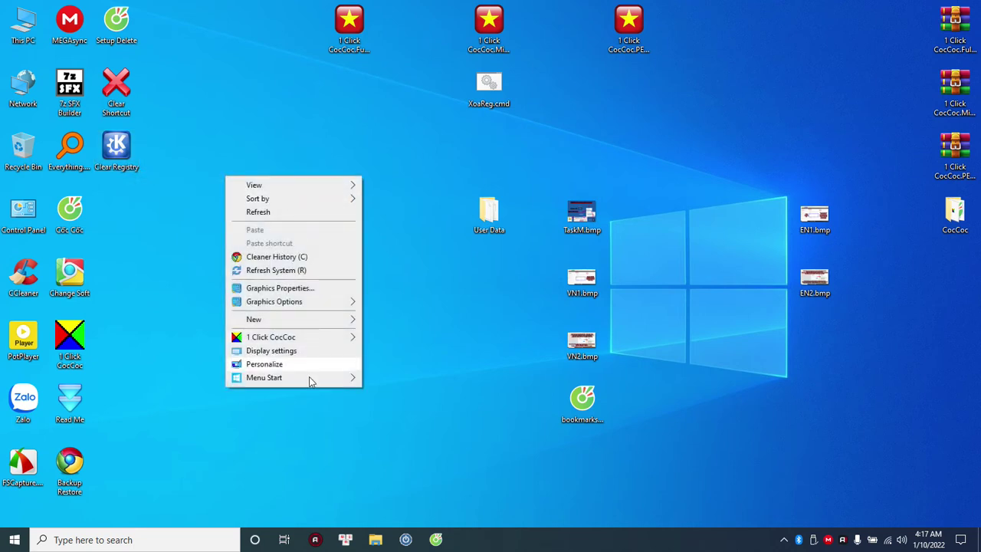
mouse_move(311, 382)
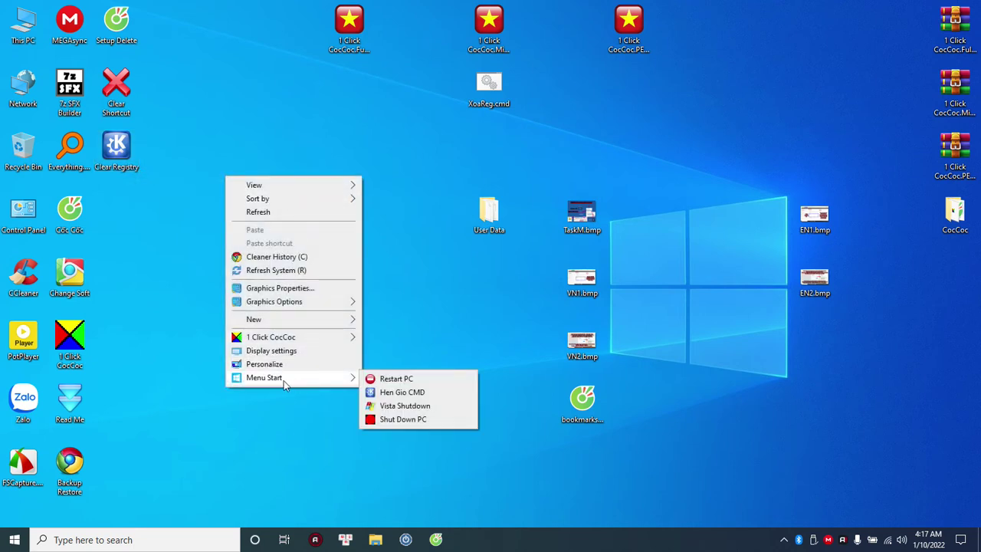
click(145, 210)
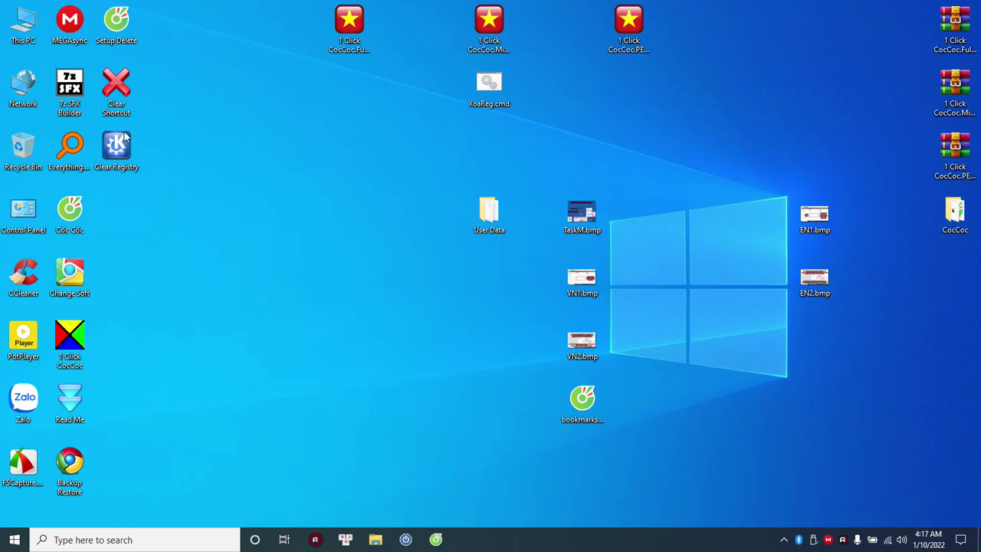
right_click(223, 161)
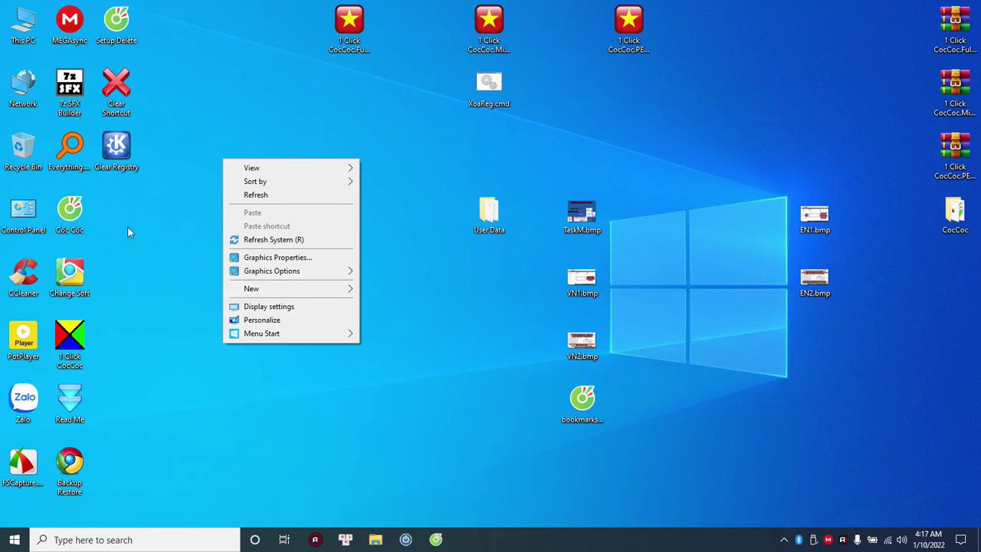
click(114, 266)
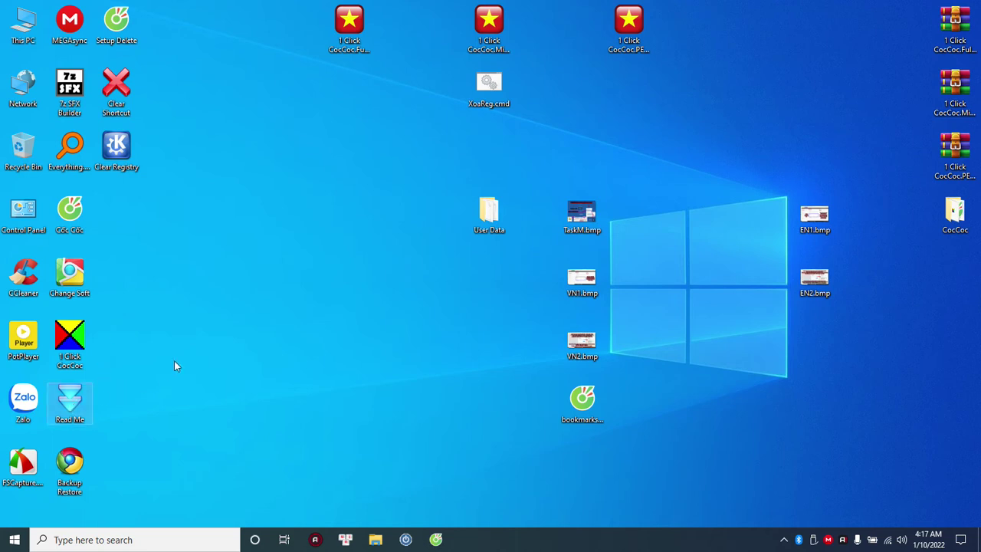
Open the desktop Read Me folder, view the password-saving example in SavePass.png, and close the image and folder
double_click(76, 412)
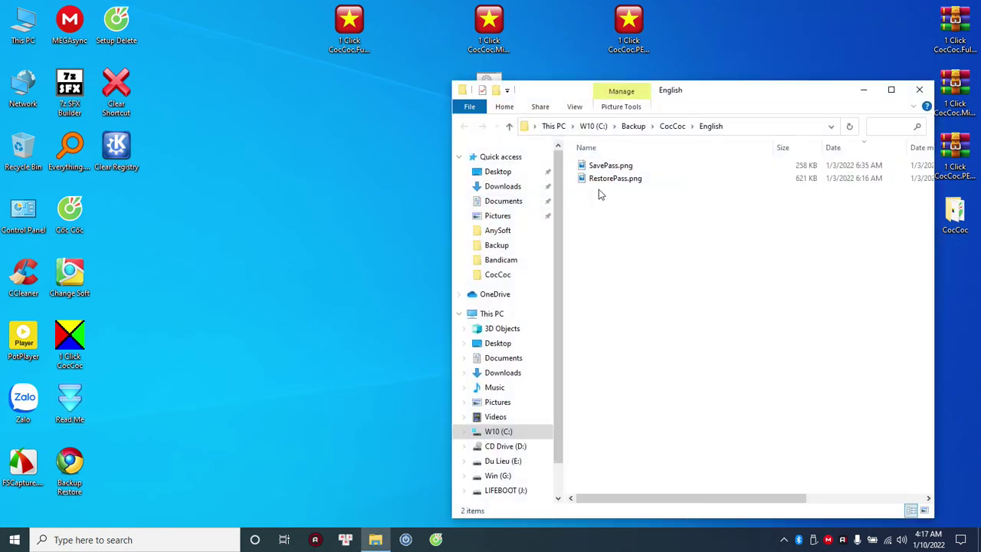
click(614, 168)
double_click(613, 167)
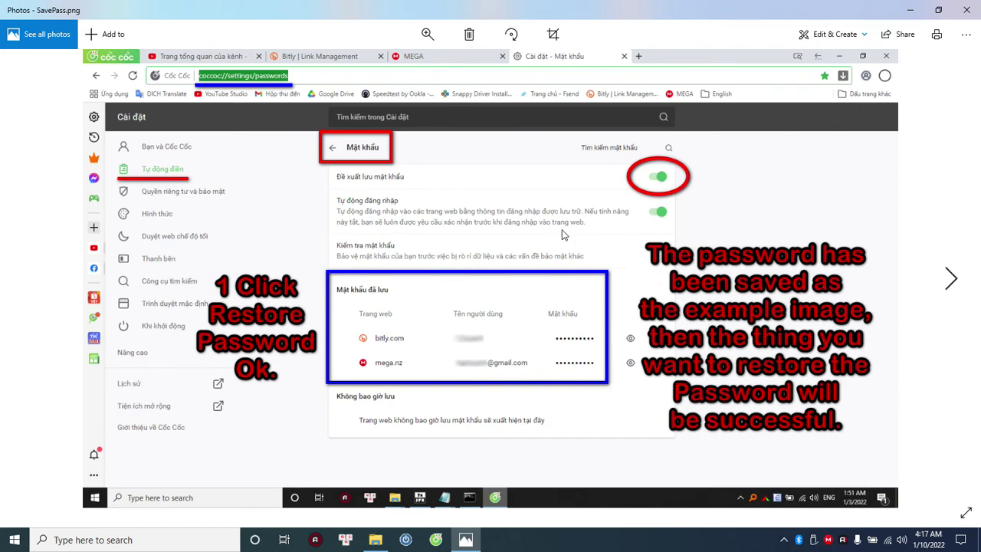
key(alt+F4)
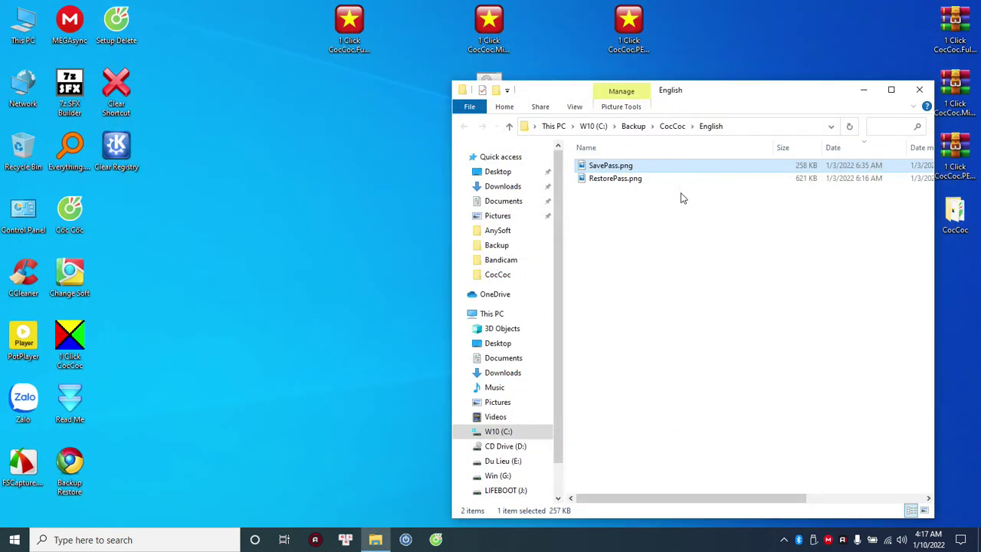
click(920, 89)
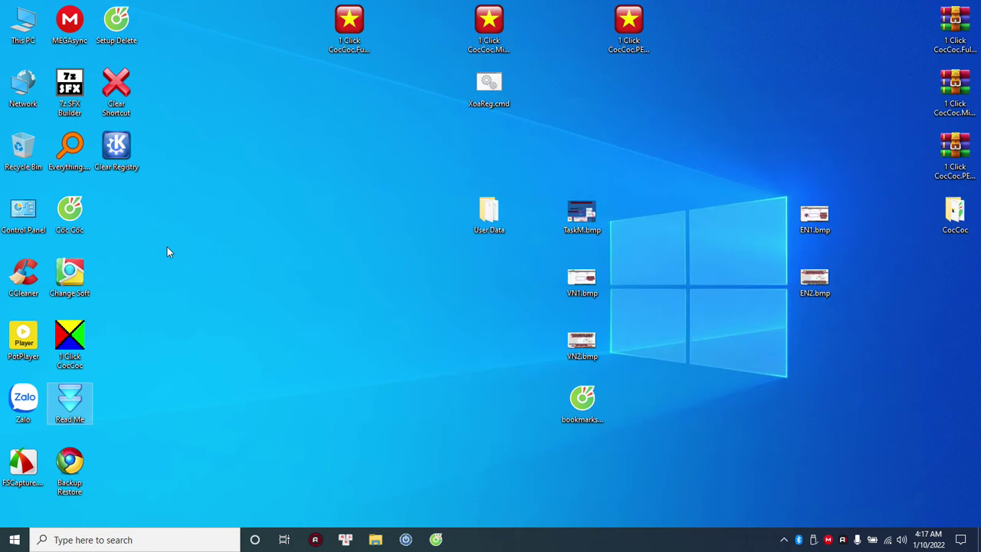
Launch Change Soft from the desktop and move its window clear of the desktop shortcuts
click(82, 349)
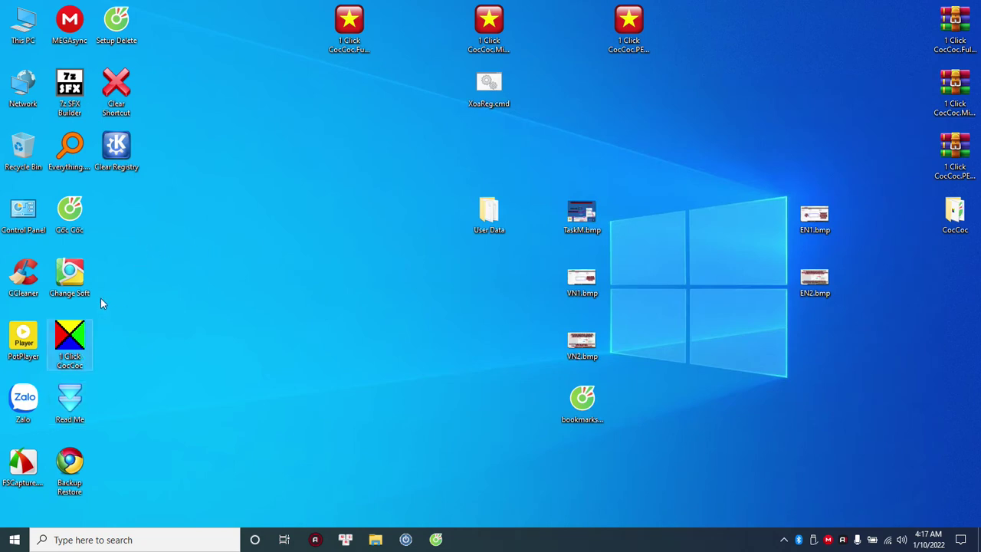
click(131, 293)
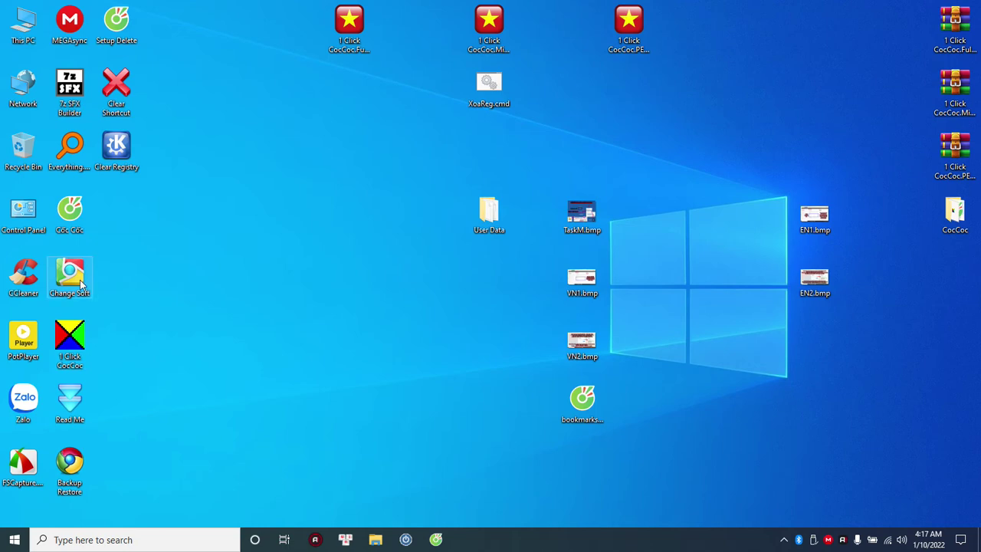
double_click(74, 278)
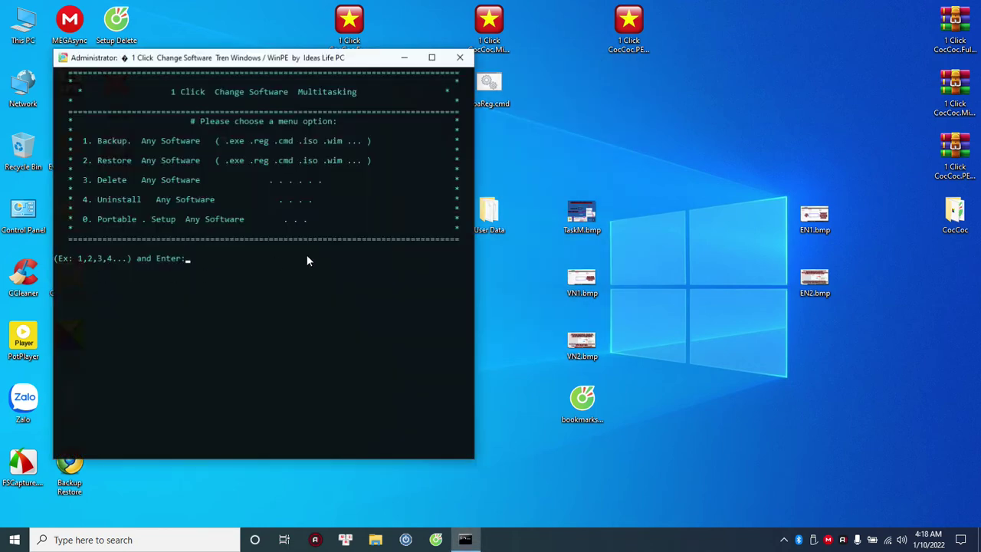
drag(256, 62, 633, 79)
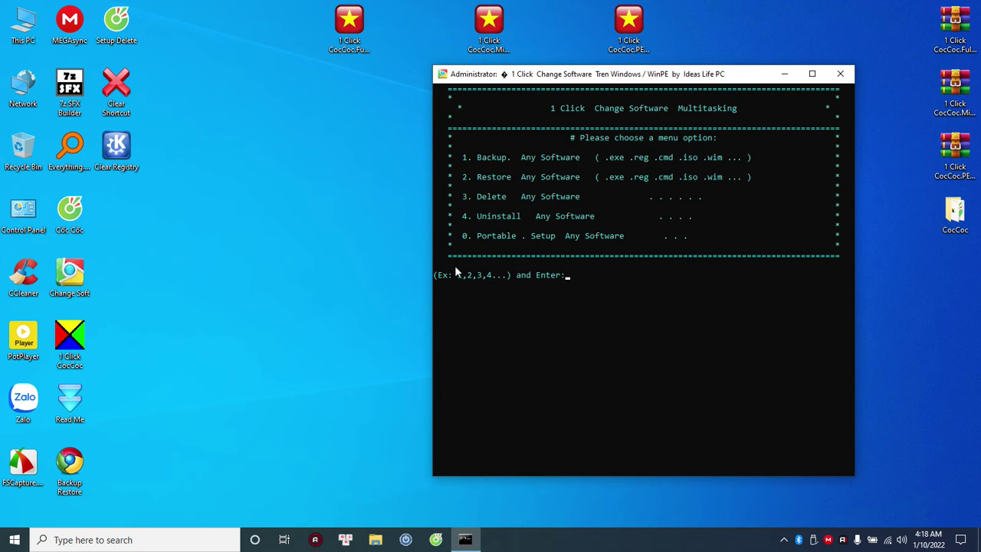
Browse the C: drive's Backup folder and the contents of its AnySoft folder
double_click(30, 29)
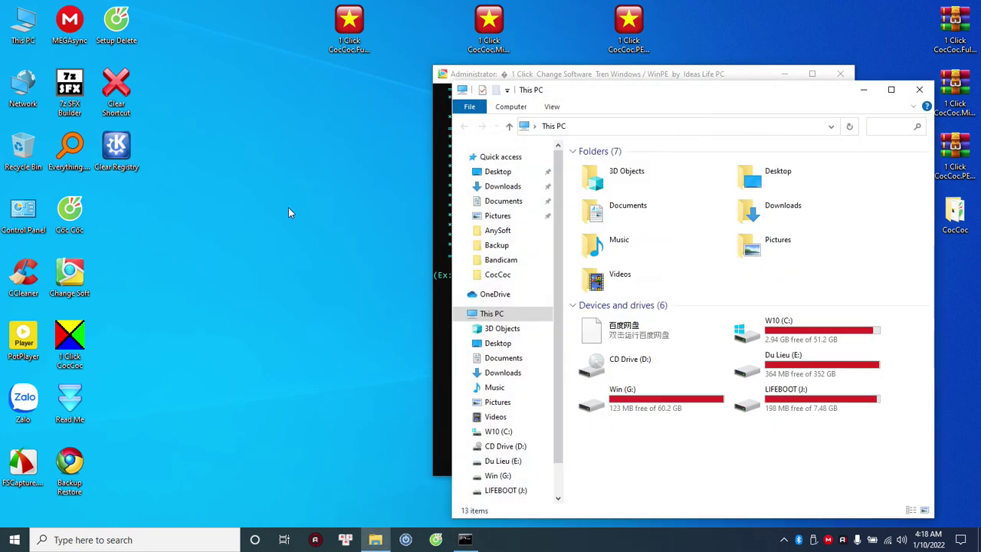
double_click(773, 343)
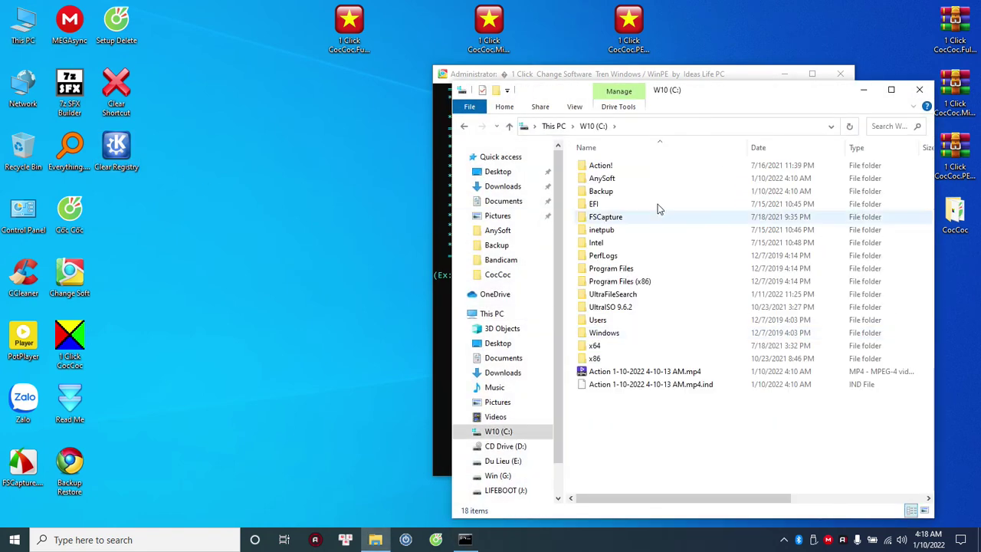
double_click(611, 197)
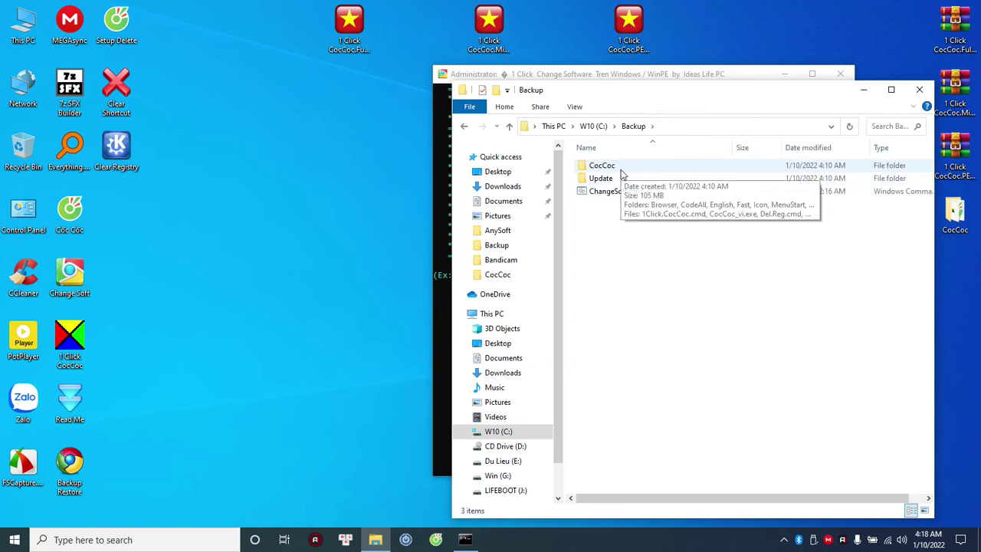
click(595, 126)
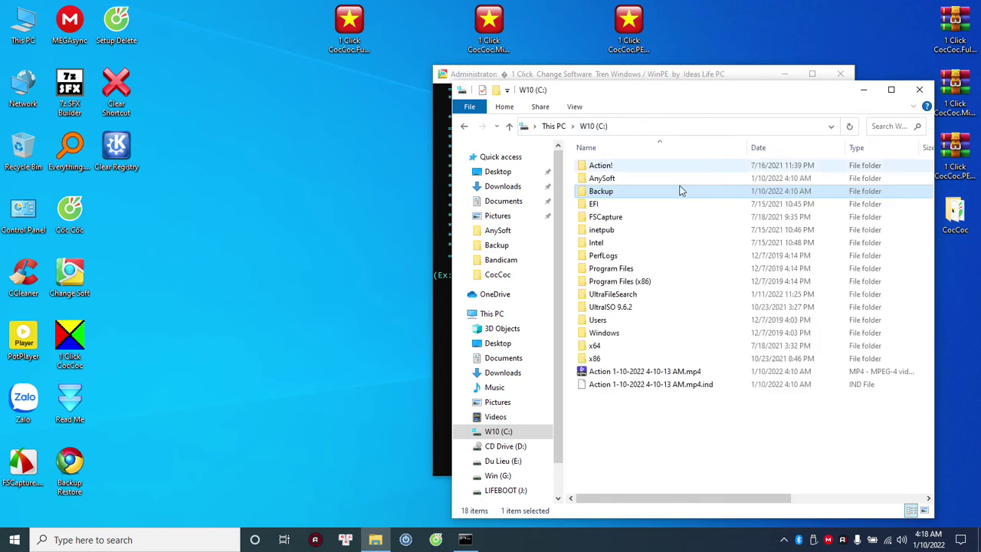
double_click(616, 181)
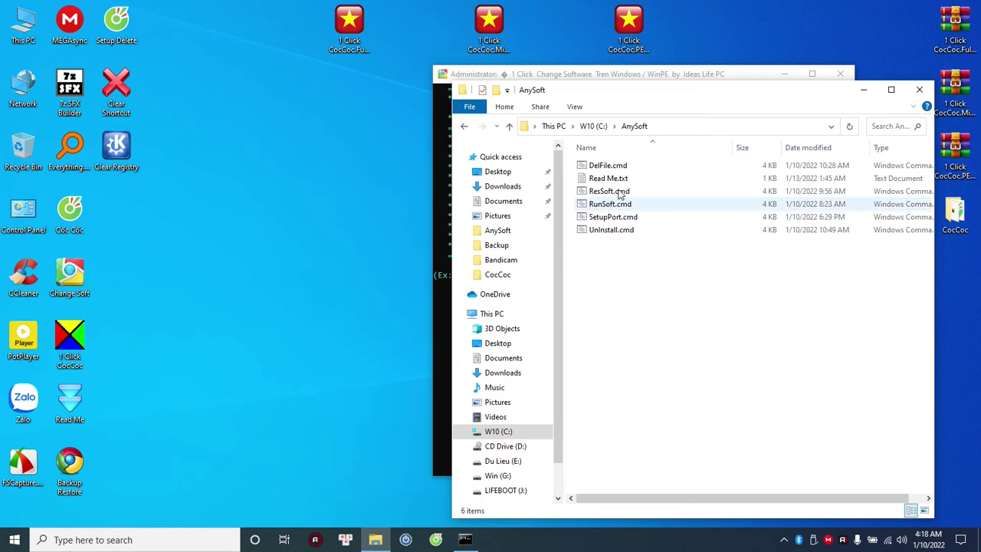
Open RunSoft.cmd for editing, examine its MyFile.exe and AnySoft.exe entries, and close the script
right_click(619, 192)
right_click(613, 204)
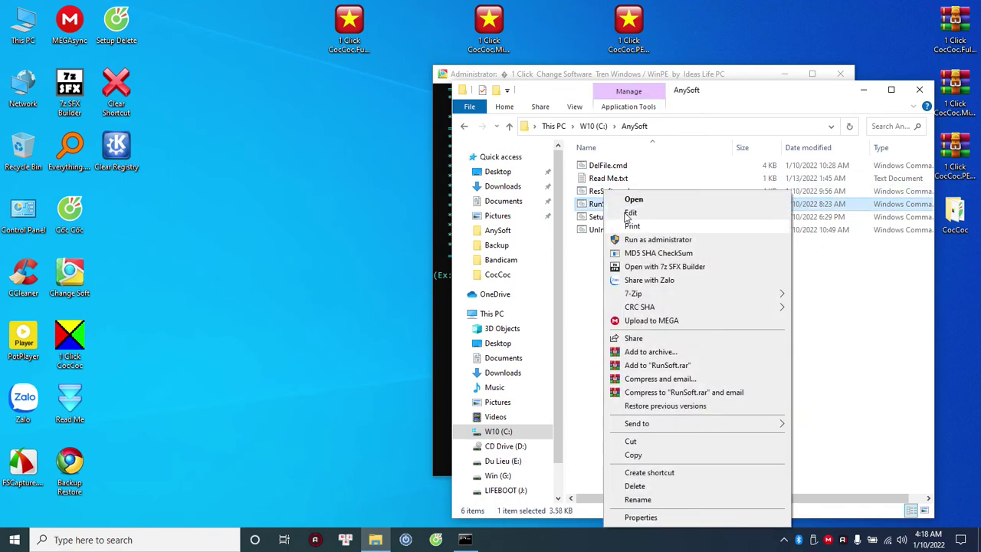
click(627, 212)
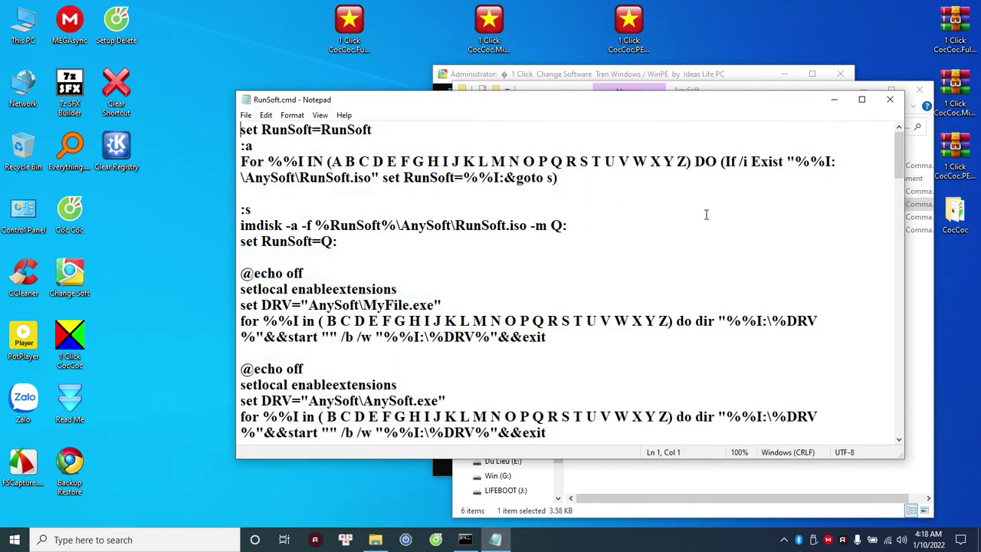
scroll(688, 232, down, 2)
scroll(688, 231, down, 5)
scroll(688, 232, up, 8)
drag(364, 305, 436, 305)
scroll(437, 305, down, 2)
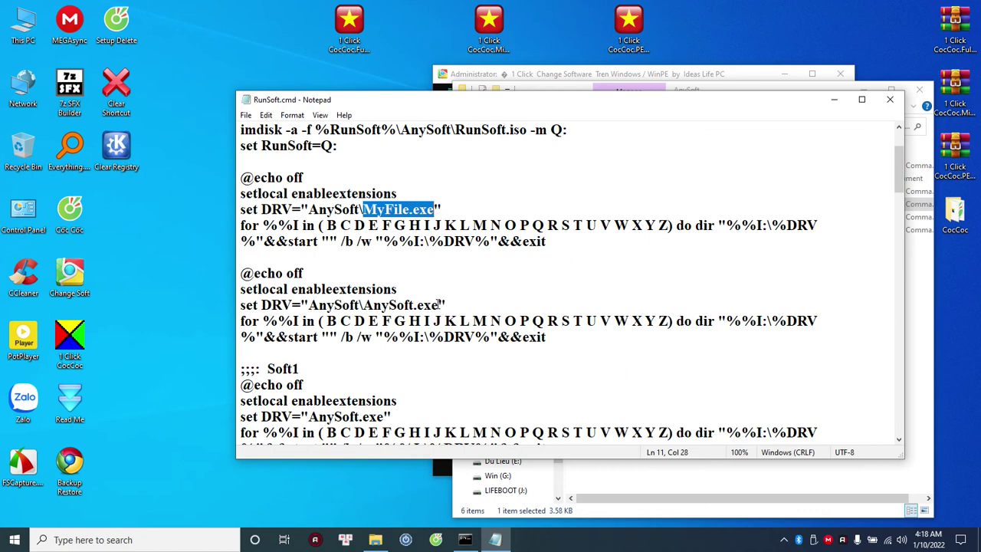
click(890, 100)
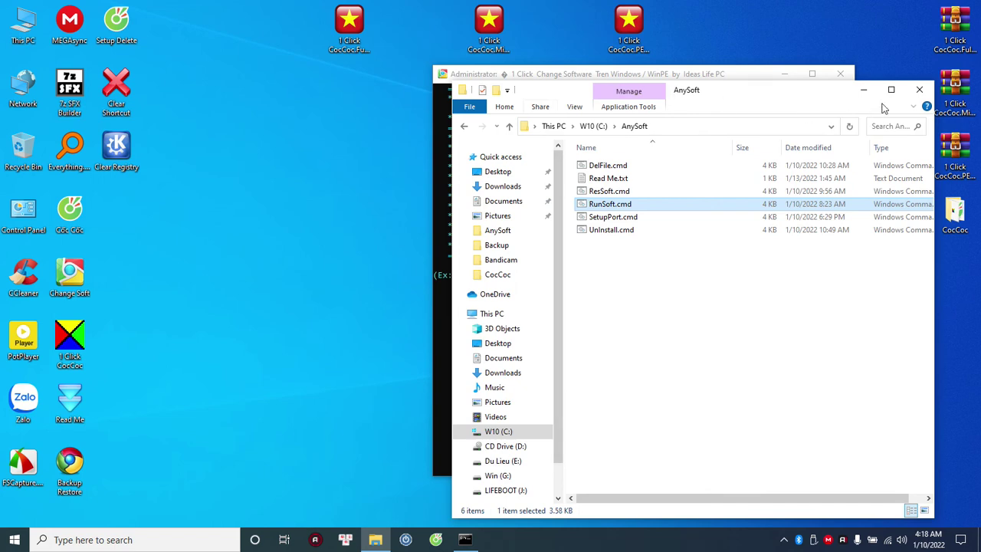
Read Read Me.txt in AnySoft, and clear away the folder and Change Software windows
double_click(604, 179)
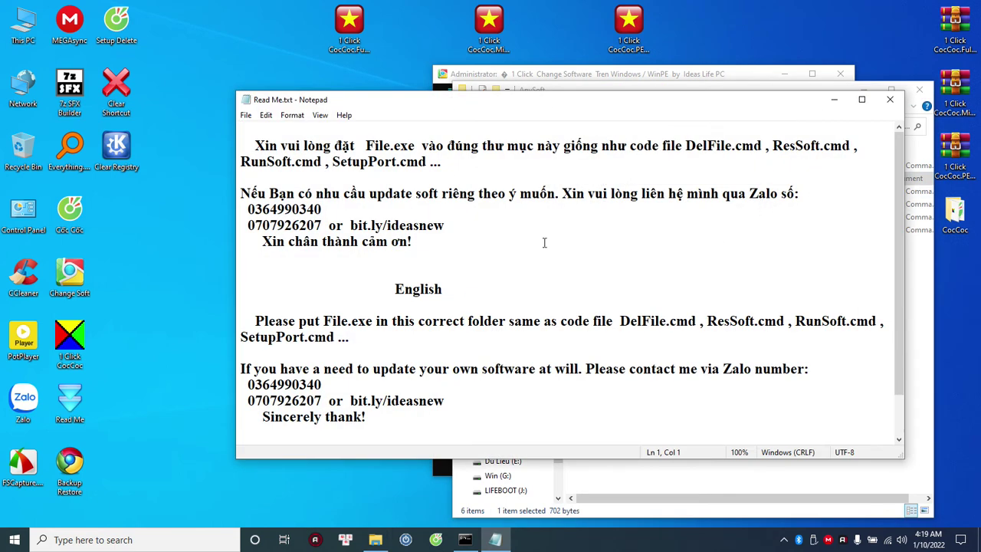
click(892, 103)
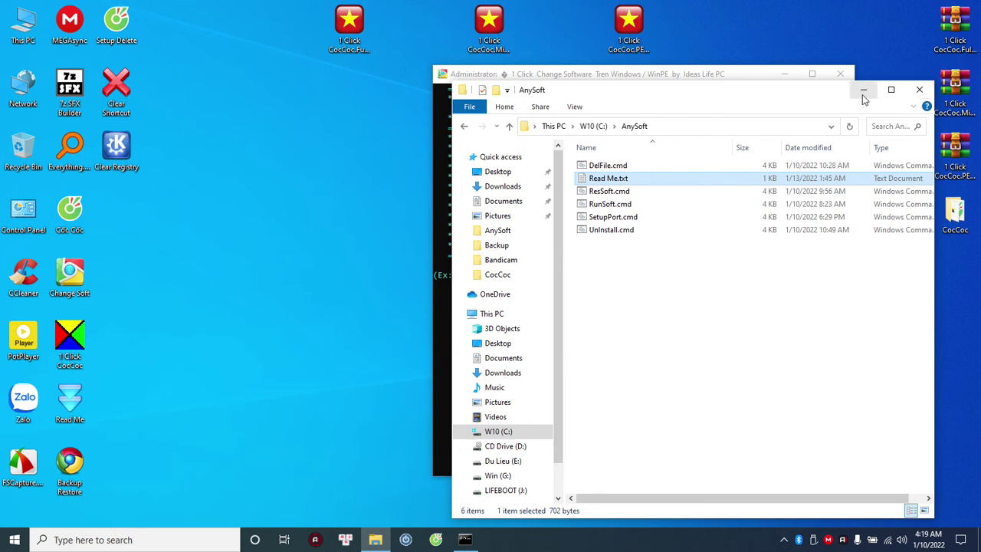
click(865, 92)
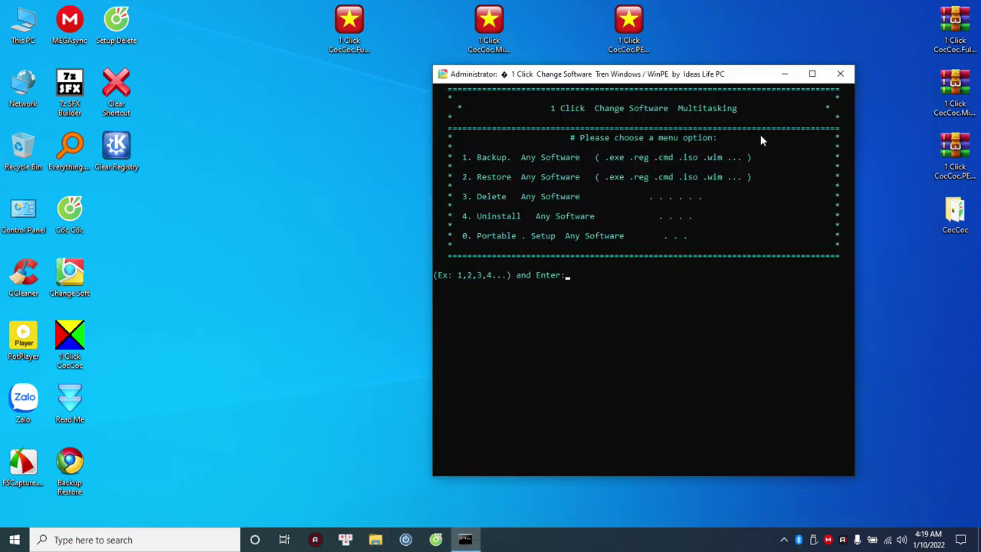
click(841, 74)
Check the desktop's context options for a 1 Click CocCoc entry and dismiss them
right_click(188, 237)
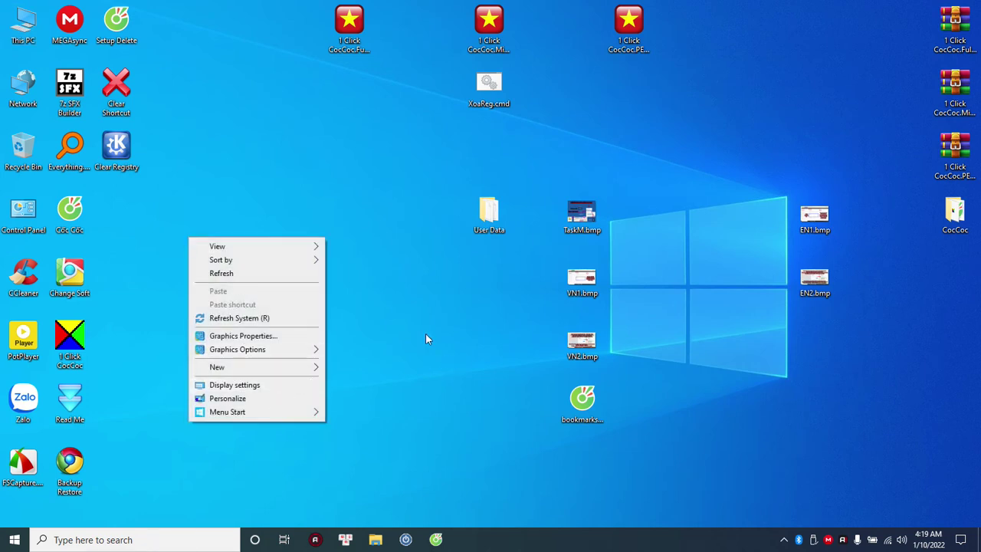
right_click(266, 194)
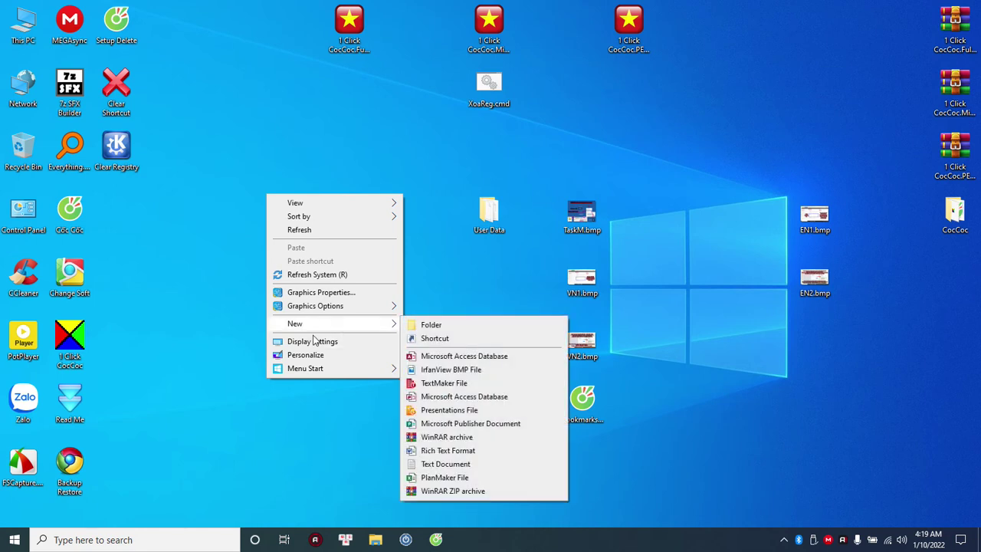
click(274, 119)
Run 1 Click CocCoc.Min.exe and open Change Soft from the desktop's 1 Click CocCoc options, placing its window beside the backup menu
click(499, 32)
double_click(499, 32)
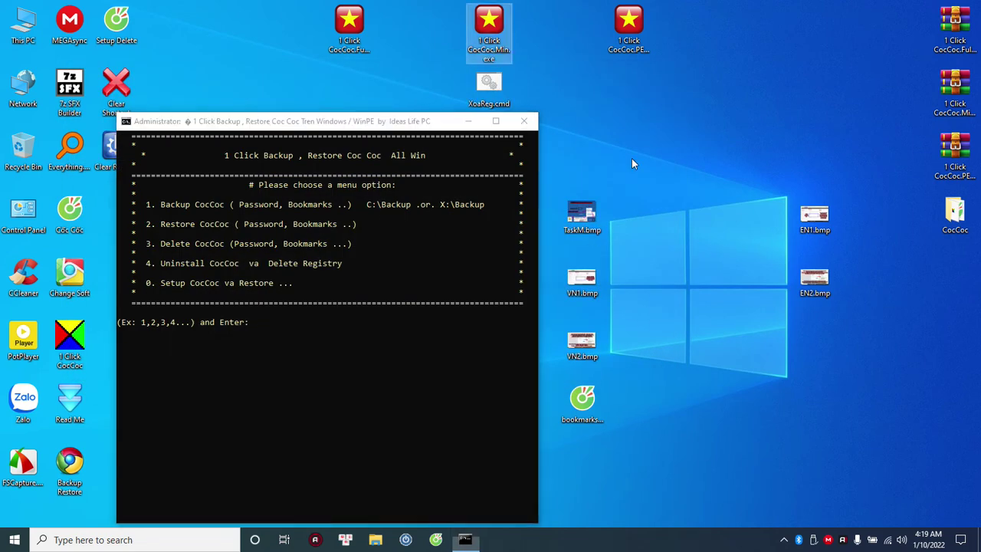
right_click(633, 161)
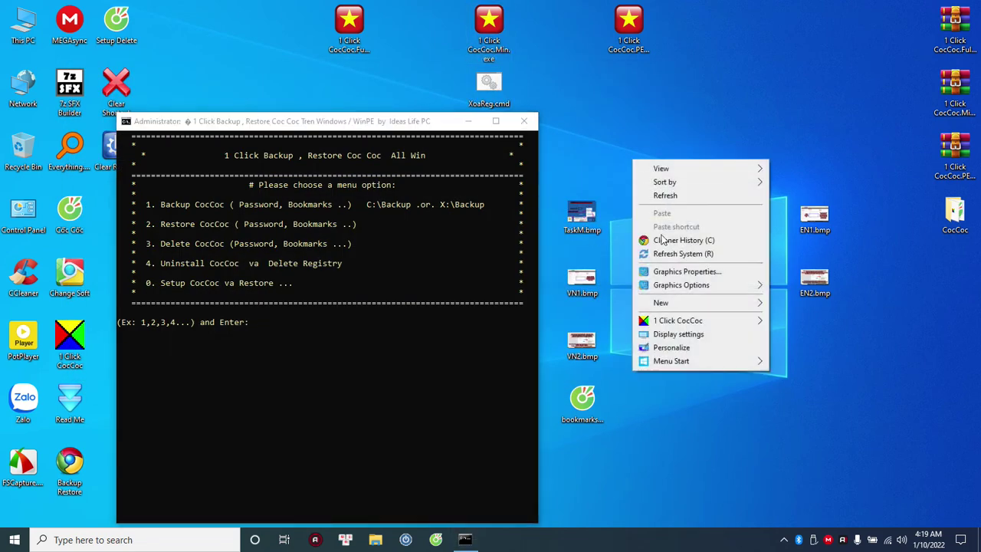
mouse_move(702, 322)
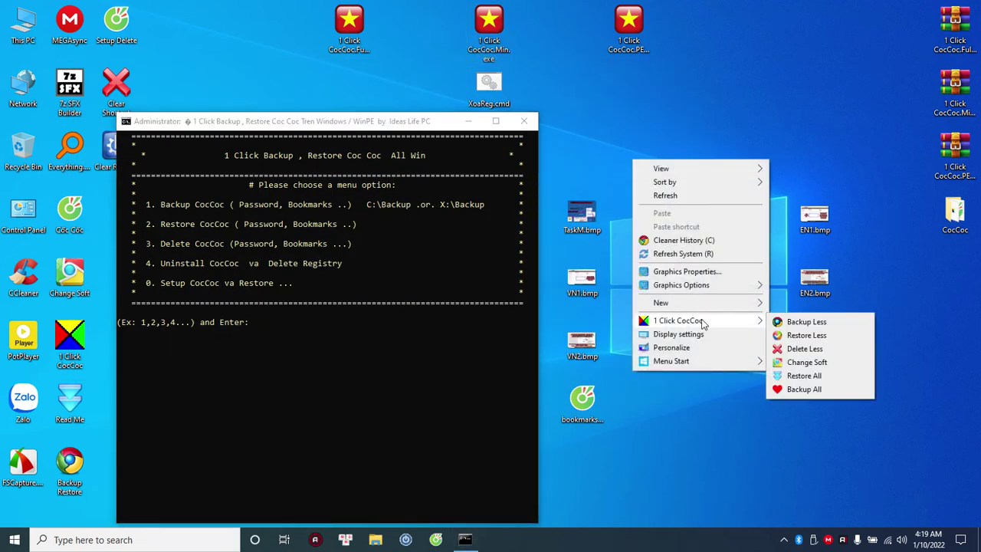
click(805, 362)
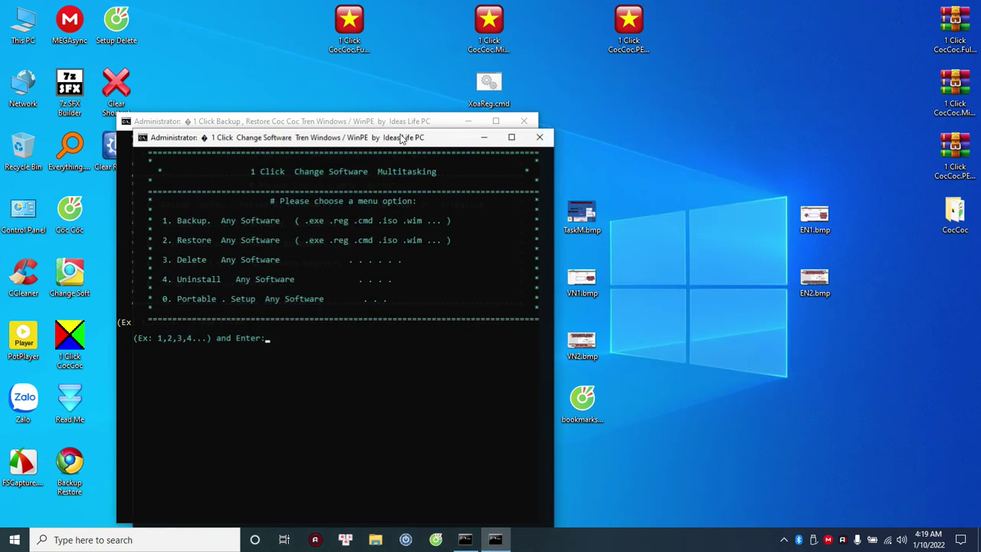
drag(404, 126, 648, 99)
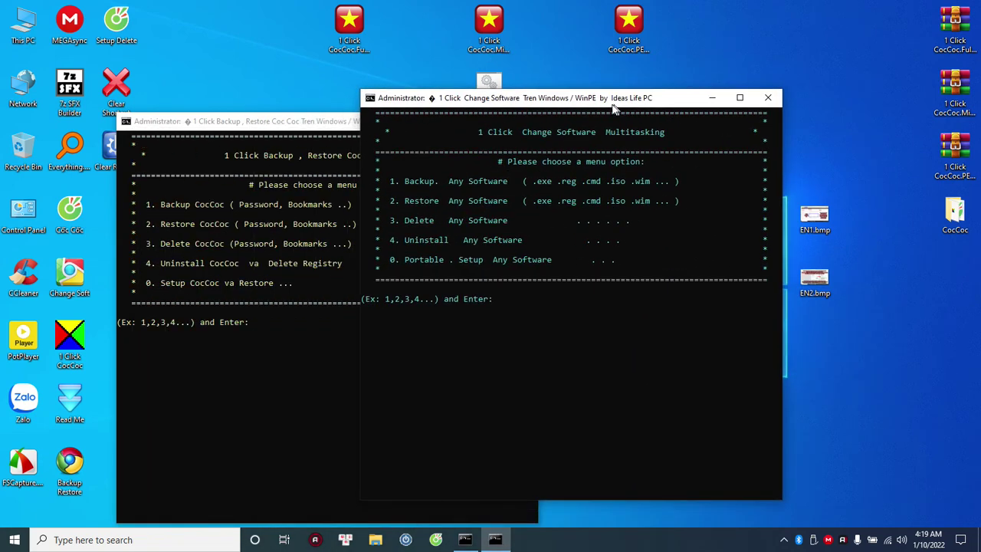
Close the Change Software window and enter option u in the CocCoc backup and restore menu
click(767, 99)
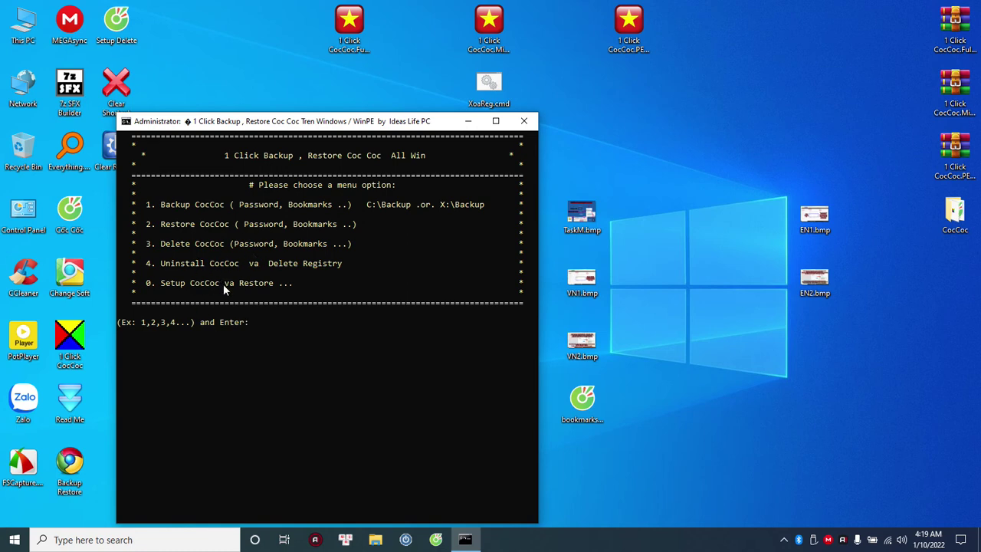
text(u)
key(Return)
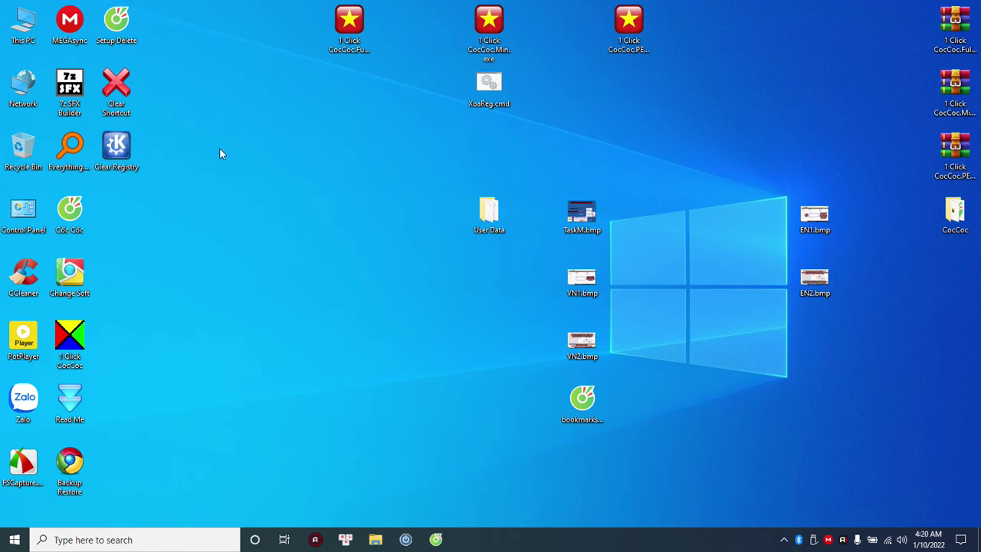
Open the 1 Click CocCoc script for editing, examine the UpSoft.cmd path in its UpdateSoft section, and close it
right_click(71, 337)
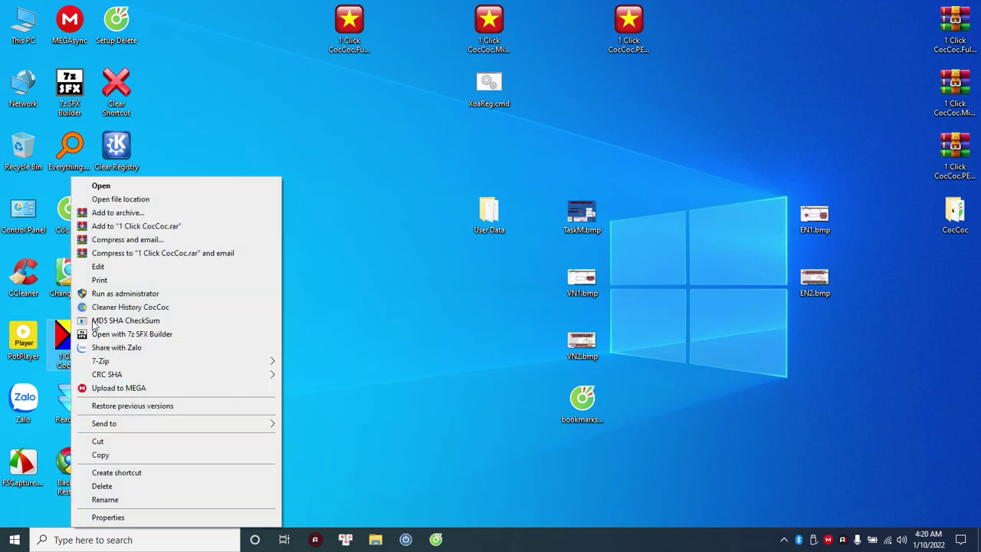
click(98, 267)
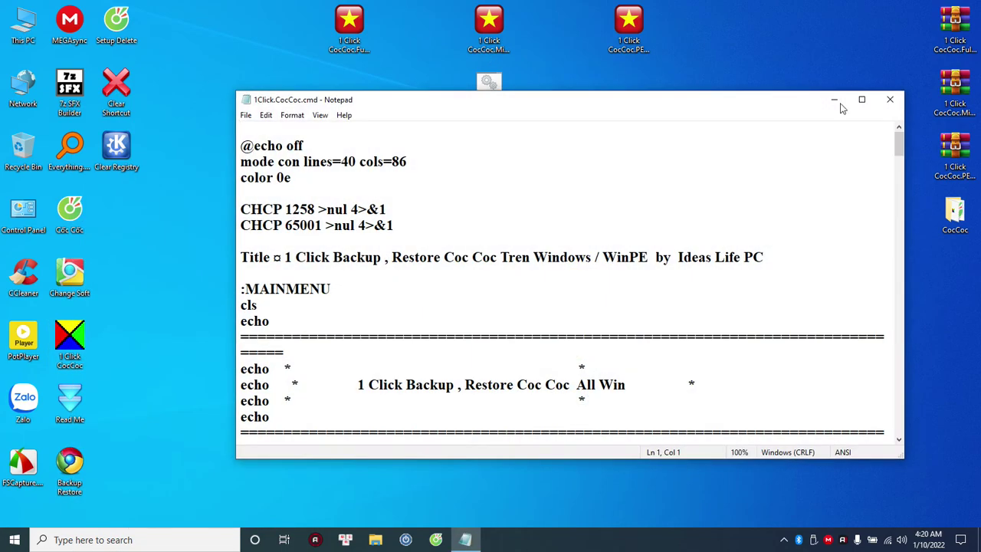
click(840, 101)
drag(975, 93, 976, 454)
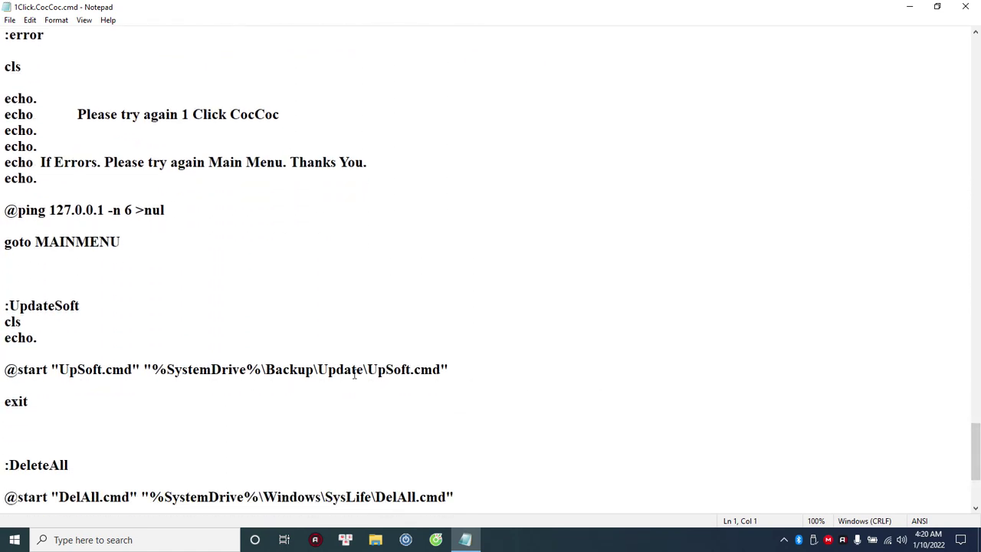
drag(369, 372, 439, 370)
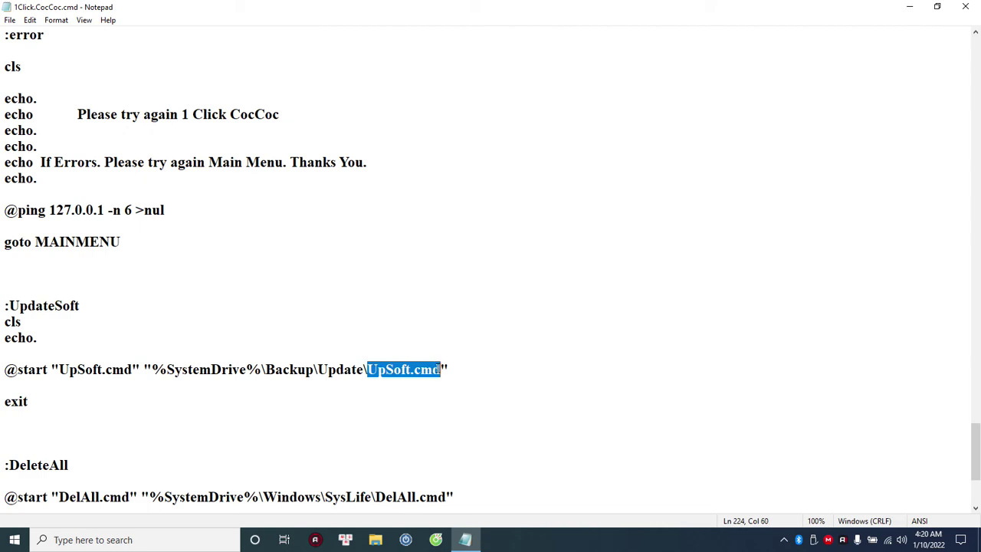
click(965, 6)
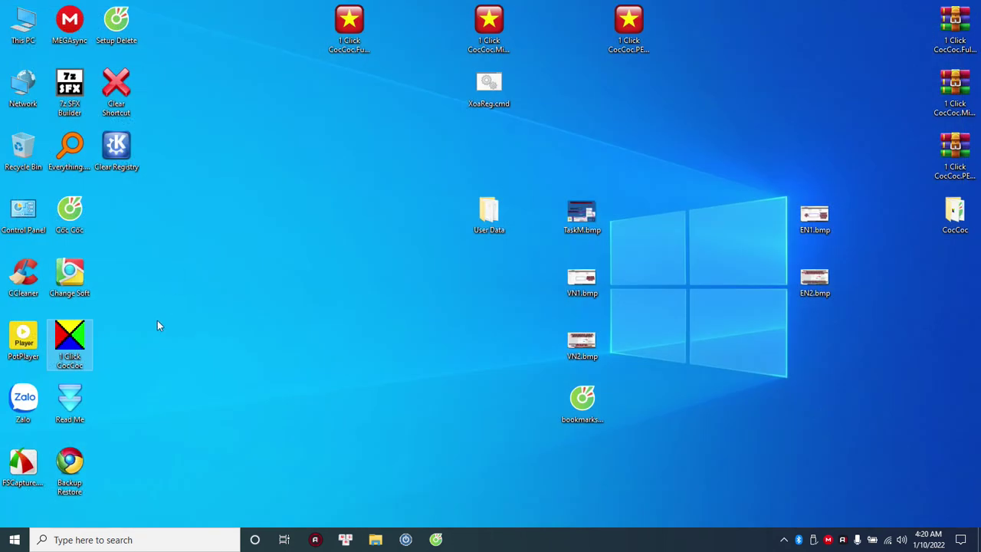
Open the 1 Click CocCoc shortcut's file location and go to the Update folder inside C:\Backup
right_click(72, 342)
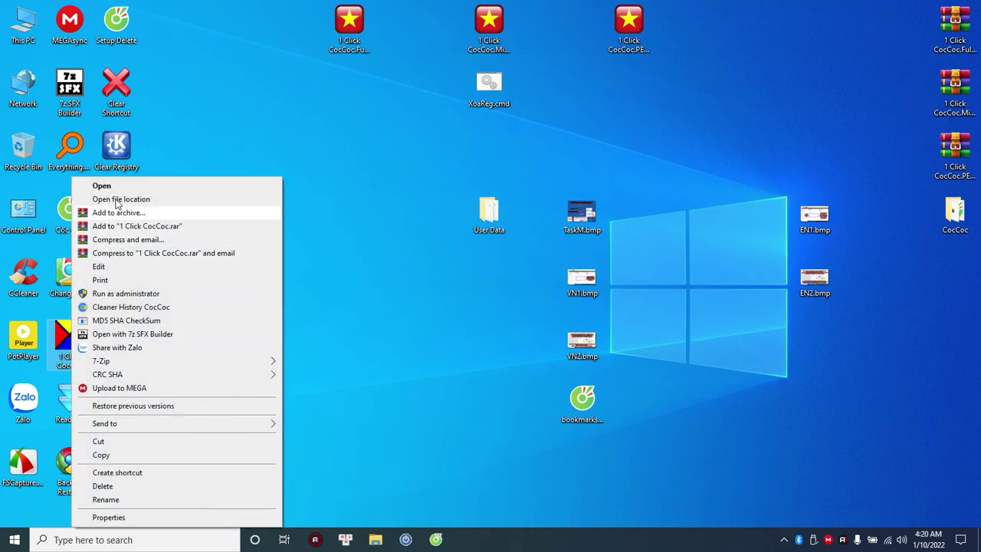
click(116, 201)
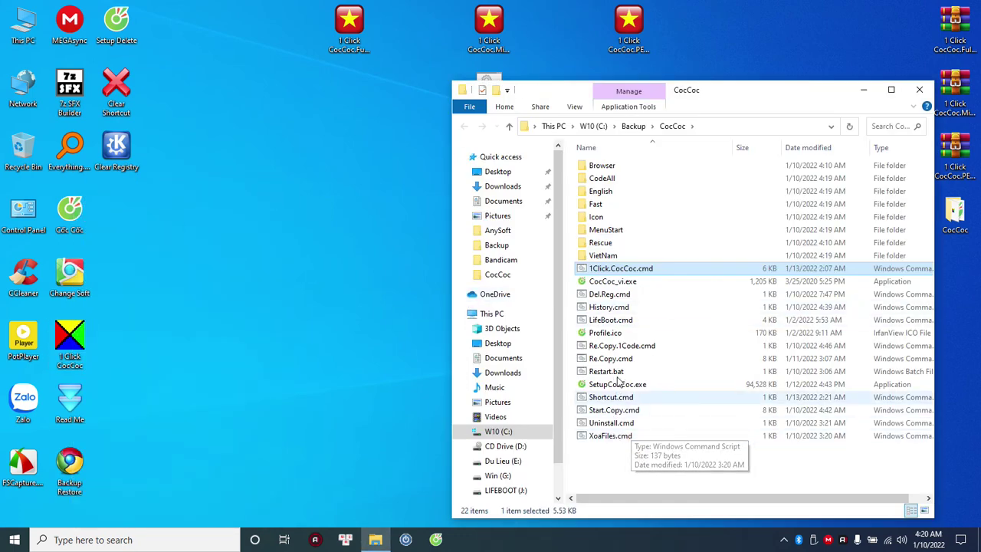
click(625, 307)
click(639, 372)
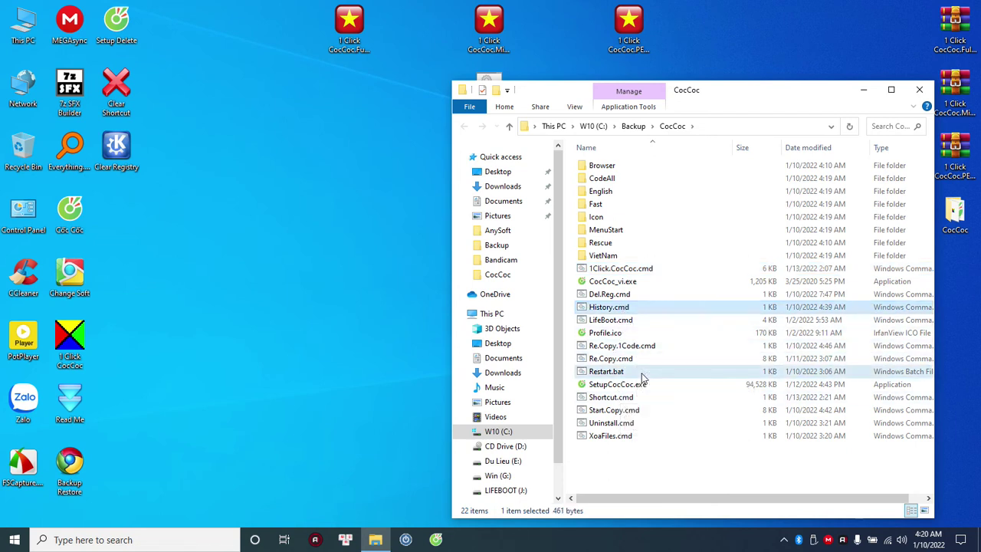
key(alt)
click(634, 128)
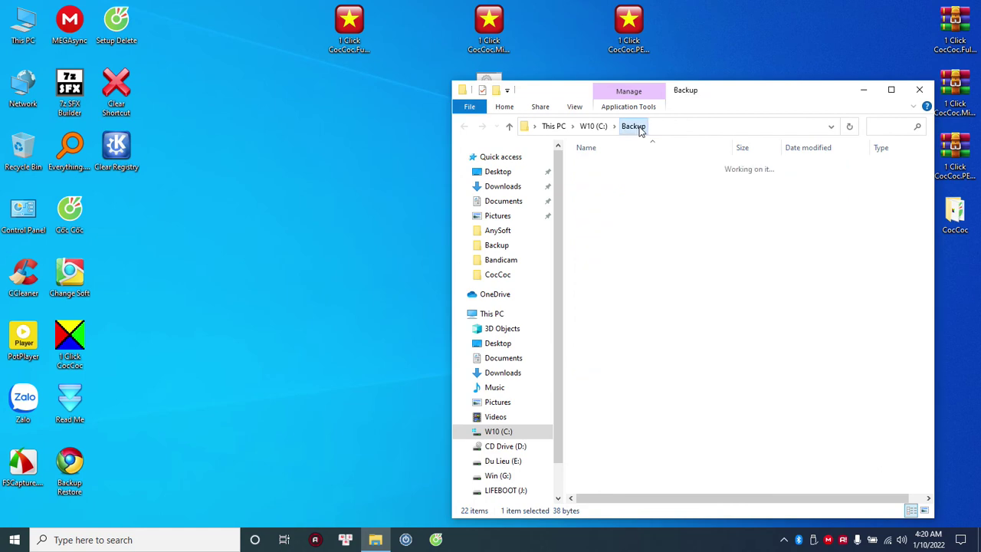
double_click(606, 183)
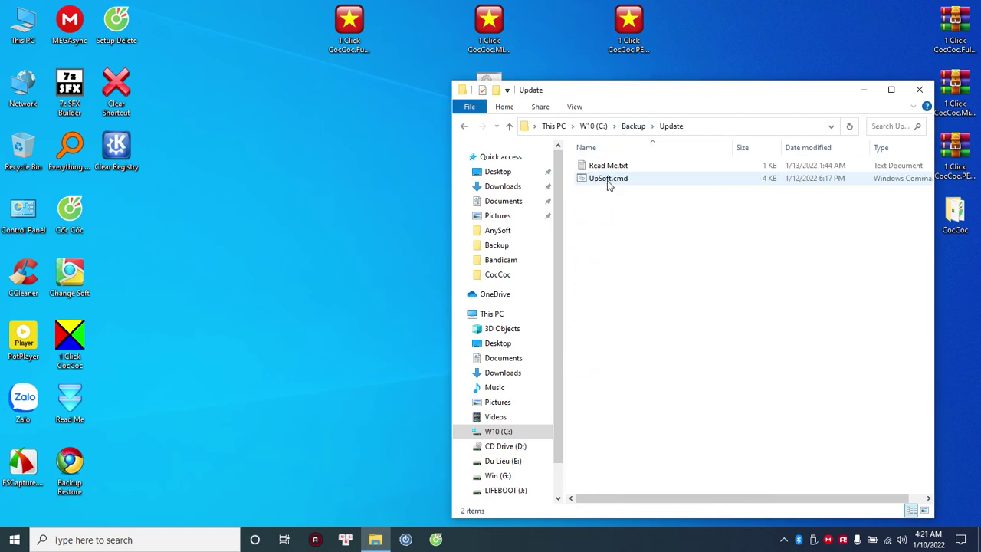
Open UpSoft.cmd for editing, highlight Update.exe in the first DRV path, and close the script
right_click(608, 181)
click(635, 199)
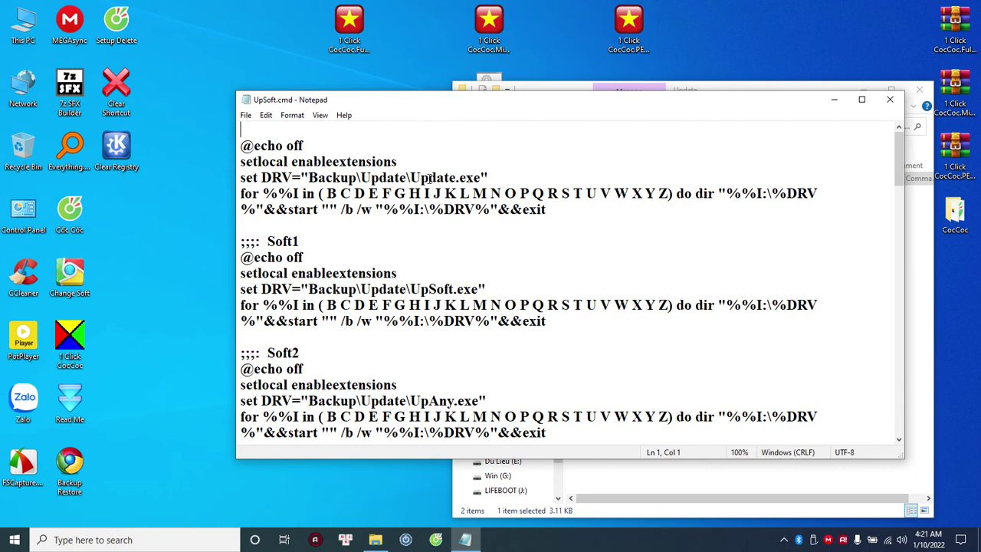
drag(411, 177, 484, 176)
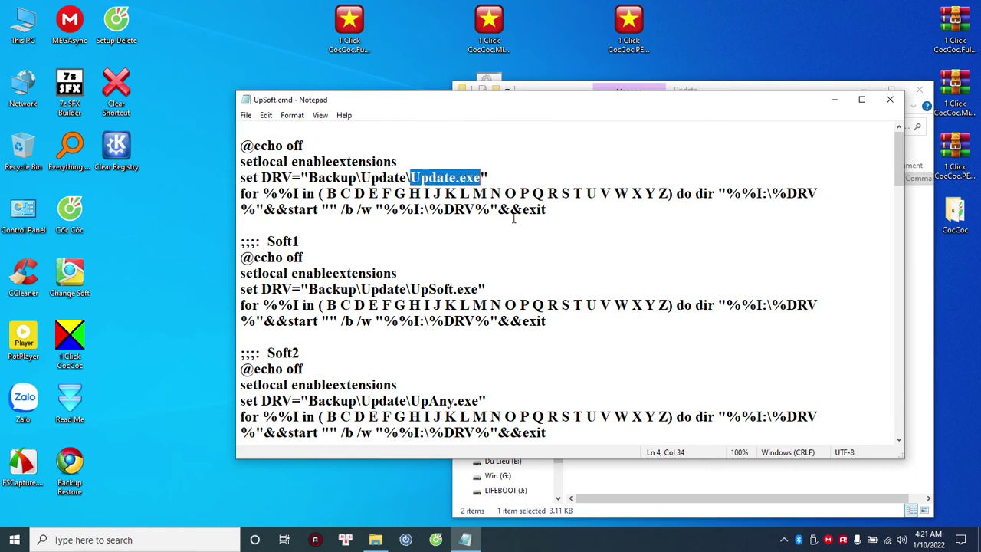
scroll(515, 221, down, 1)
scroll(515, 220, up, 1)
click(889, 101)
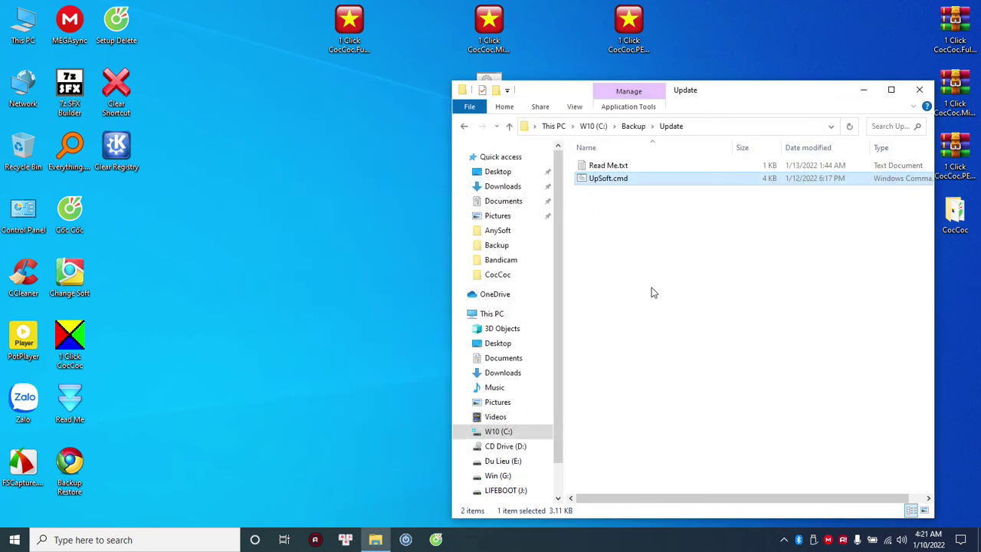
Read the Read Me.txt guidance in the Update folder, then close the file and the folder window
click(710, 245)
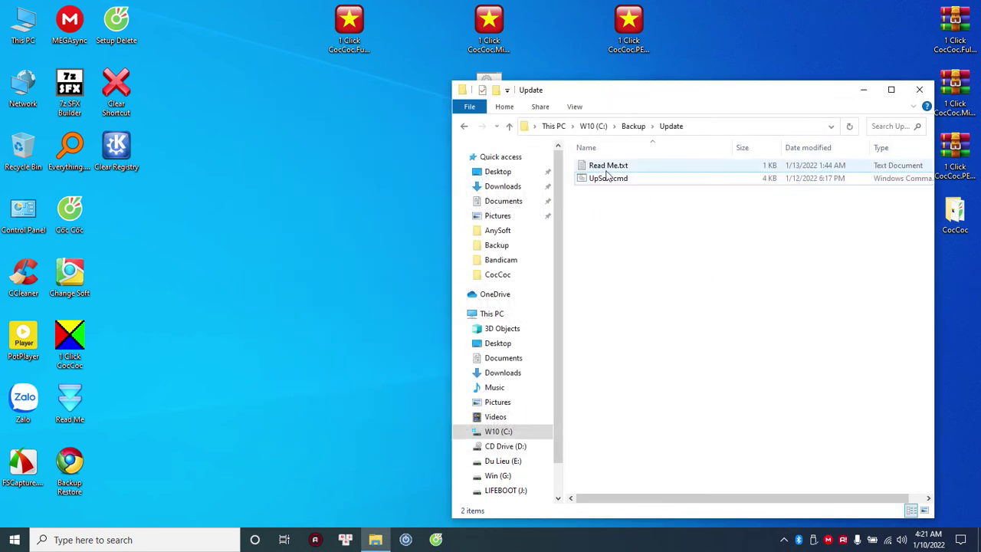
double_click(609, 165)
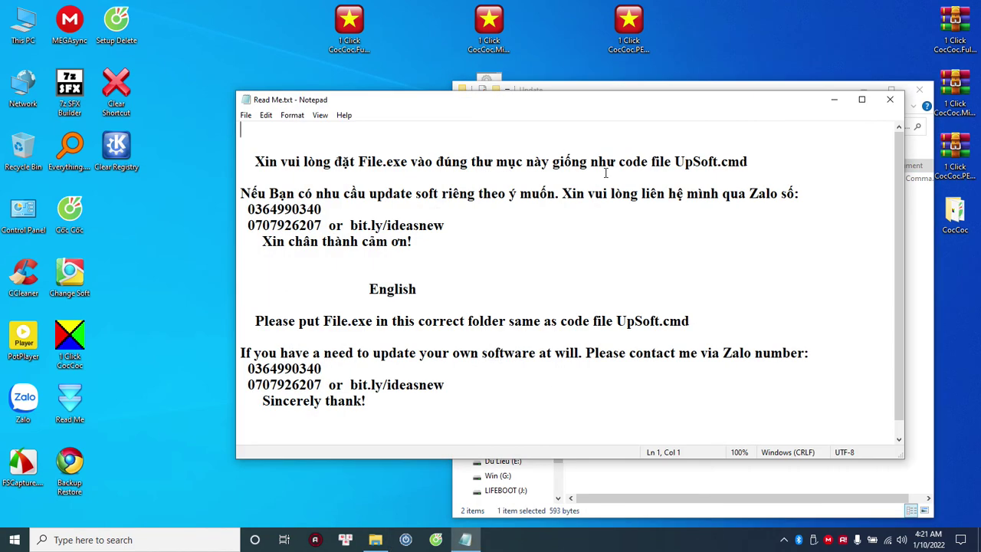
click(890, 99)
click(734, 228)
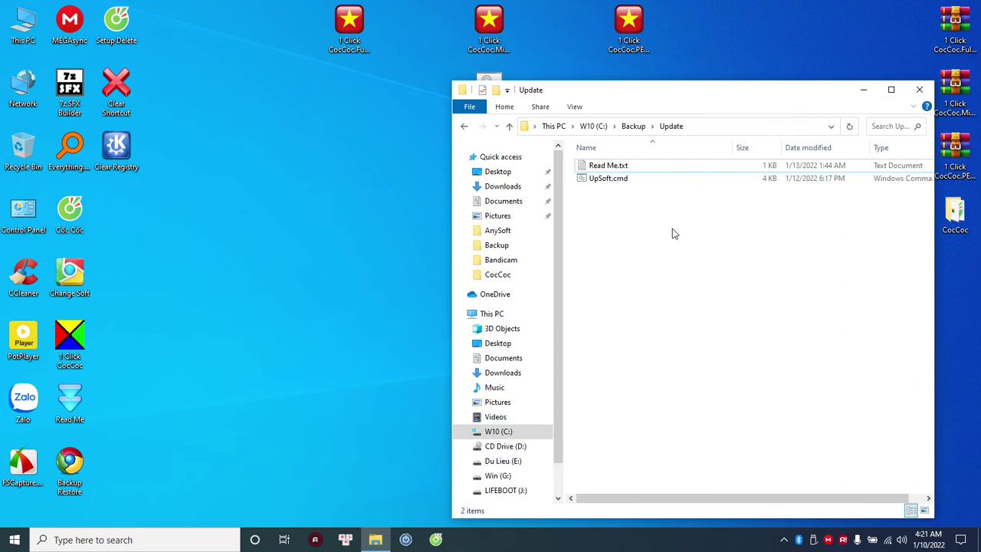
click(920, 91)
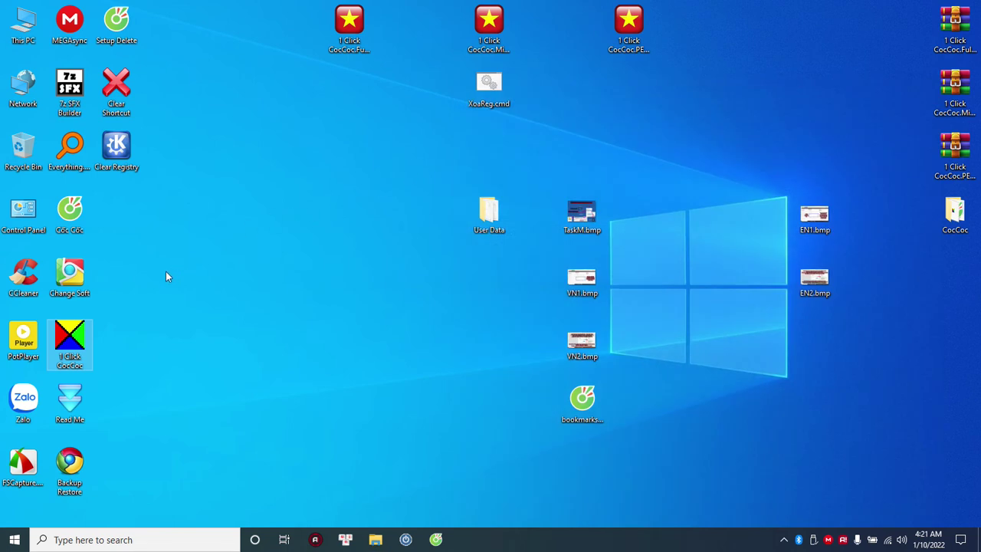
Run Backup Restore from the desktop and move its window clear of the desktop icons
click(166, 271)
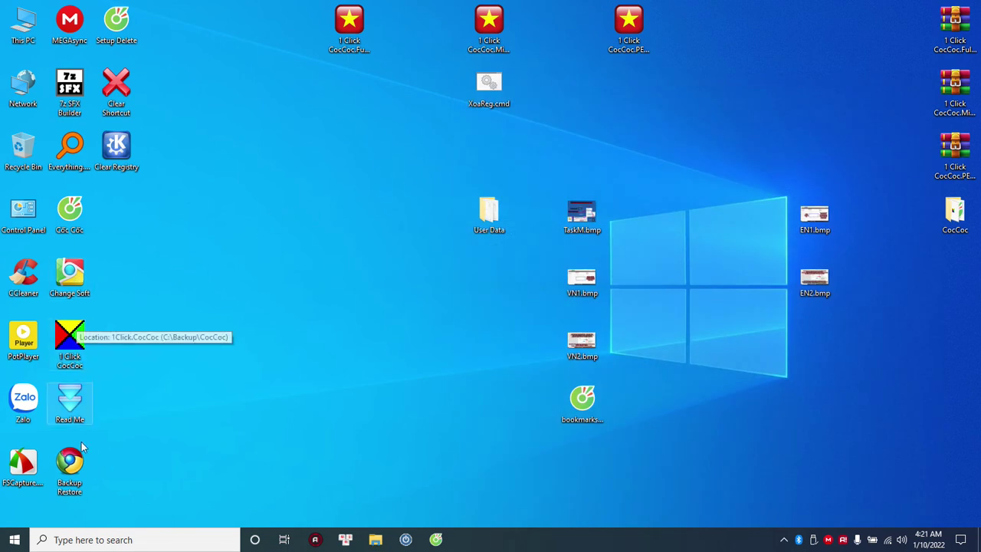
double_click(80, 474)
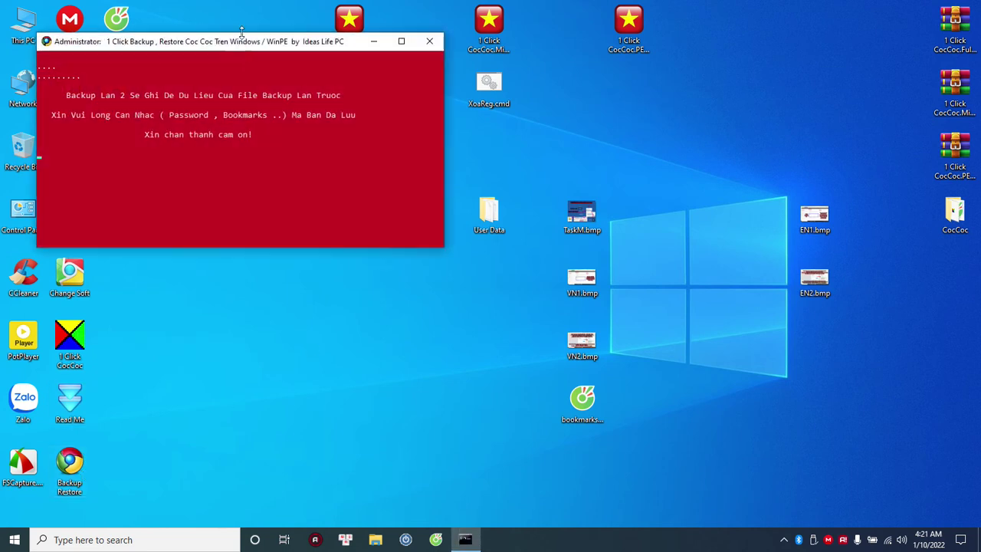
drag(246, 52, 354, 102)
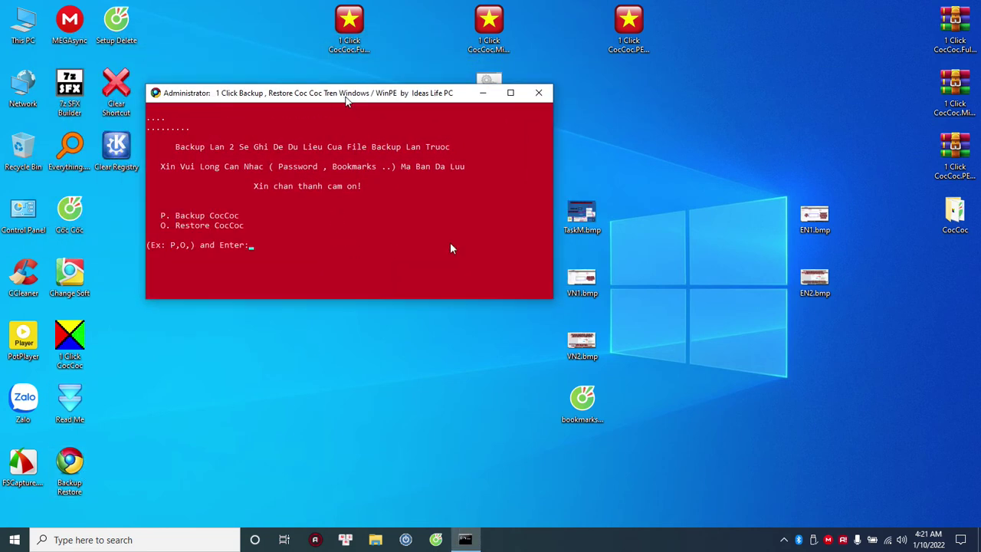
Examine the desktop's 1 Click CocCoc context options beside the backup and restore prompt, and close the prompt window
right_click(656, 143)
mouse_move(771, 307)
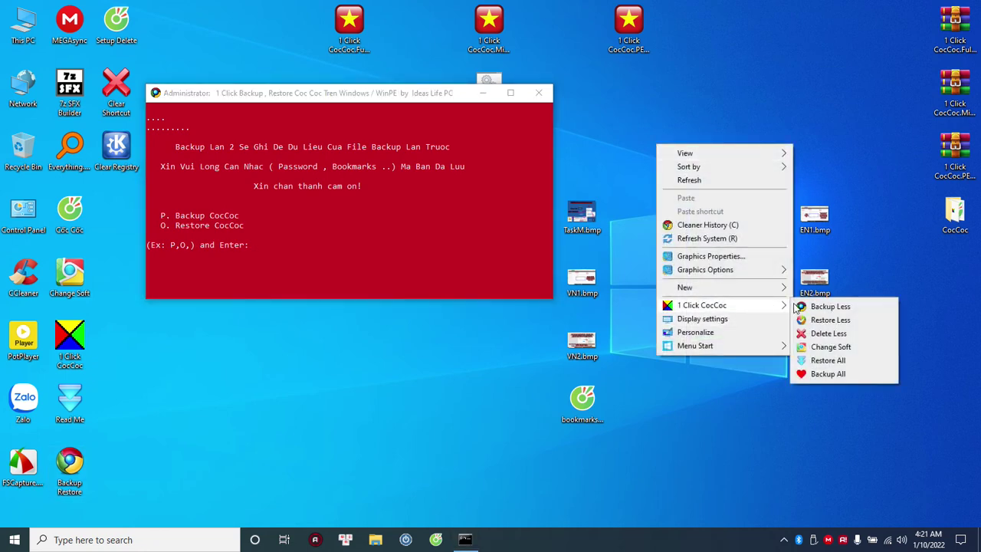
click(313, 251)
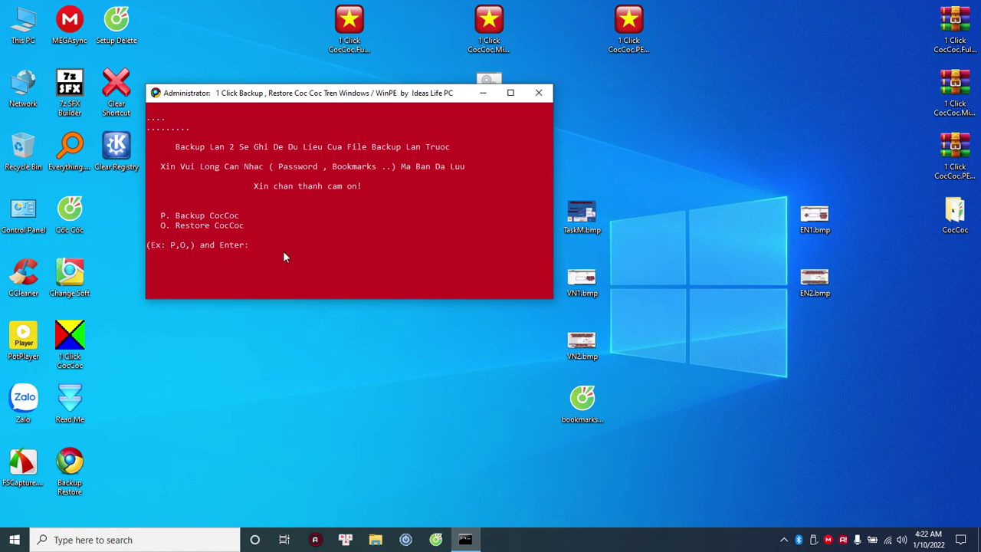
key(Return)
right_click(263, 341)
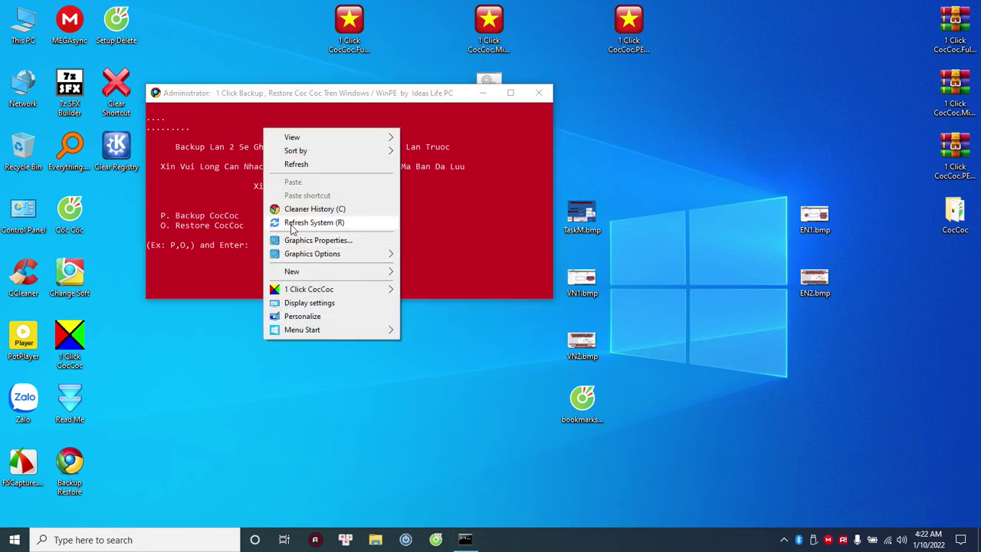
click(451, 221)
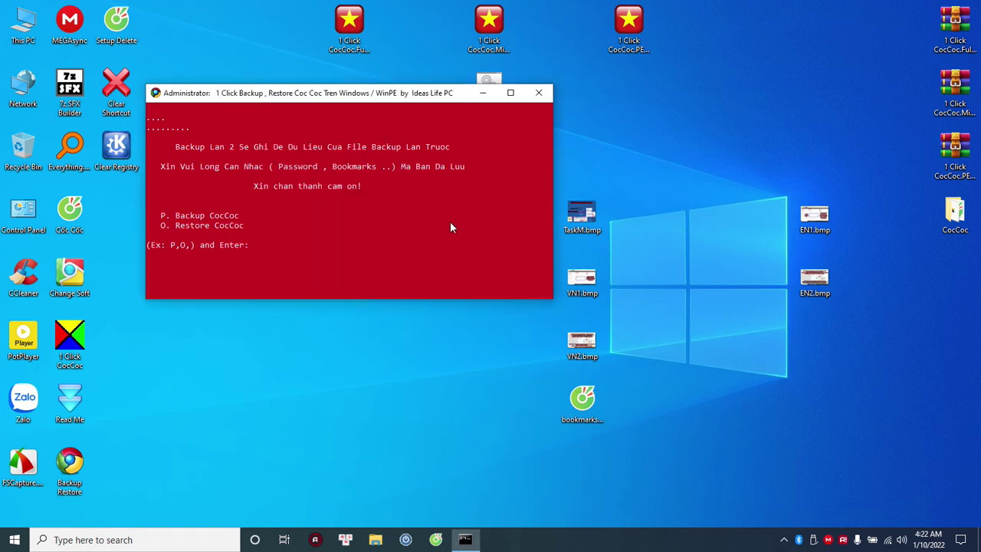
click(537, 95)
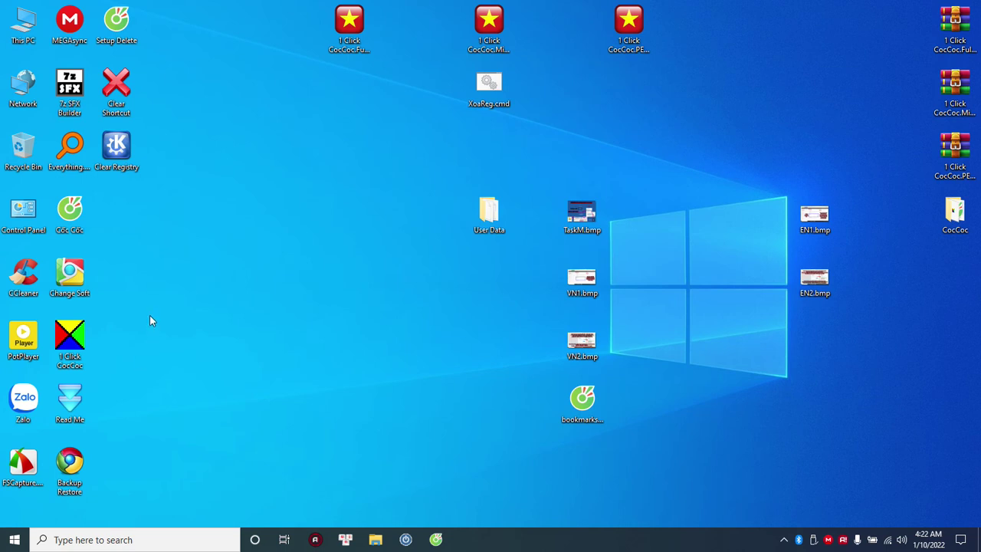
Check the desktop's context options for a 1 Click CocCoc entry and view the Menu Start choices
right_click(194, 141)
click(198, 106)
right_click(235, 129)
mouse_move(303, 307)
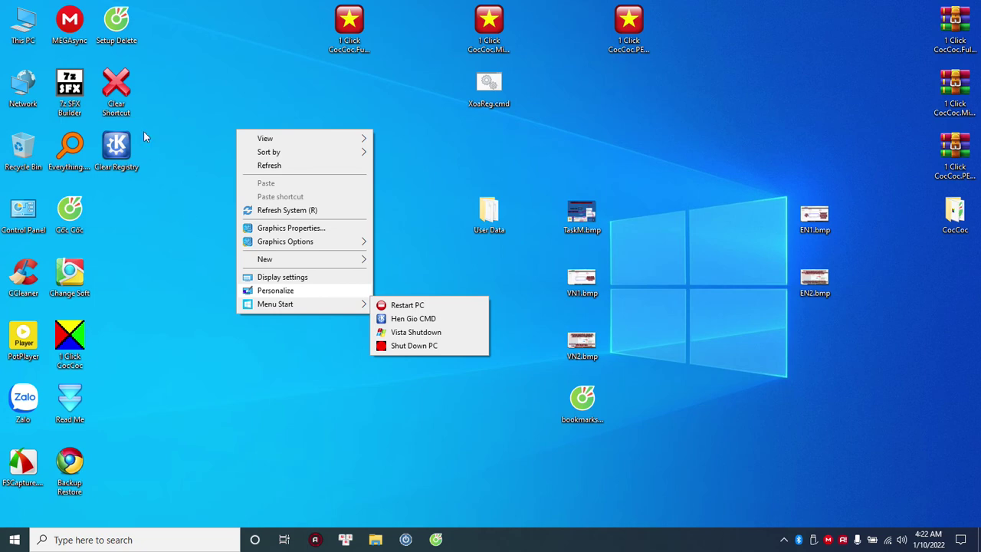
Run Clear Shortcut and move the 1 Click CocCoc icon directly below Cốc Cốc
double_click(116, 90)
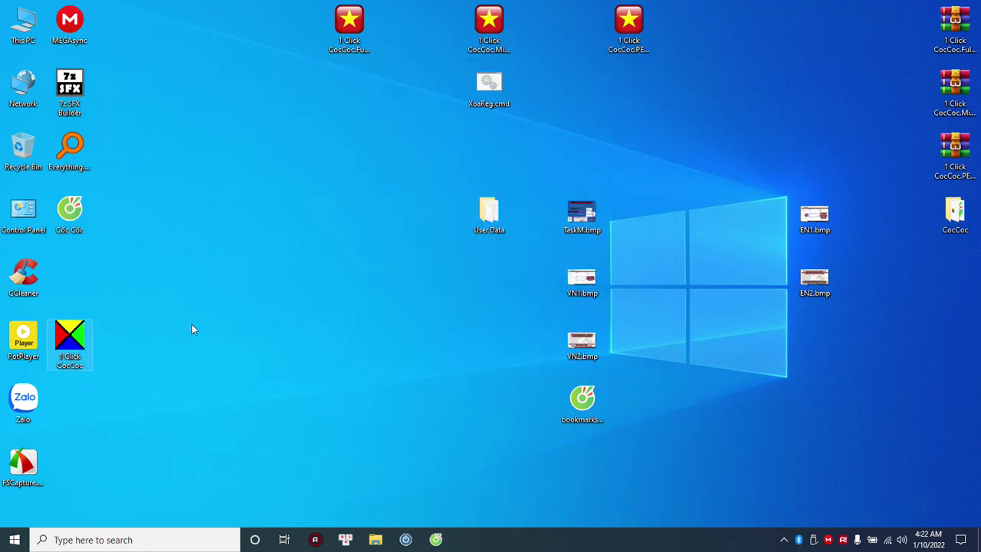
drag(87, 346, 87, 285)
Run 1 Click CocCoc, enter option 0 for Setup CocCoc va Restore, and close its window
double_click(77, 276)
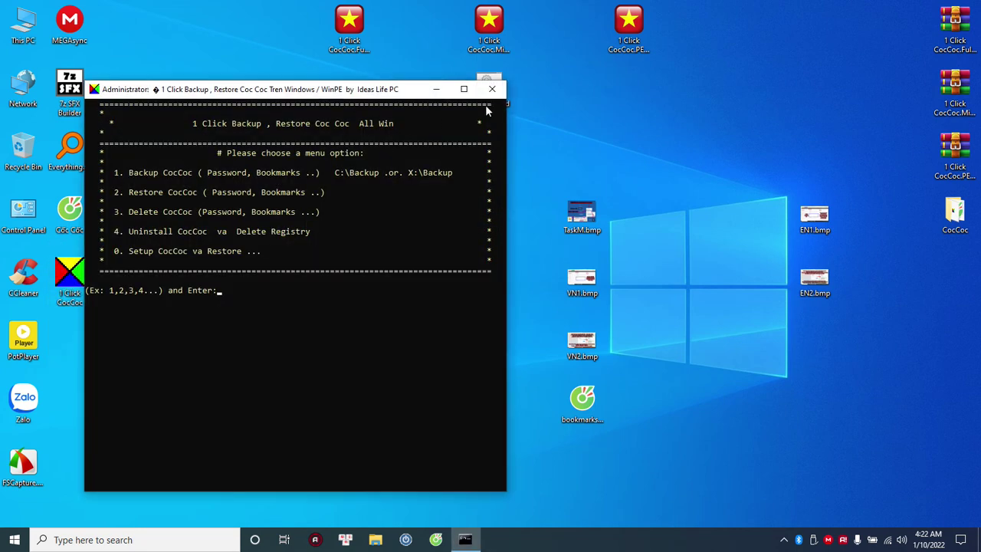
click(492, 89)
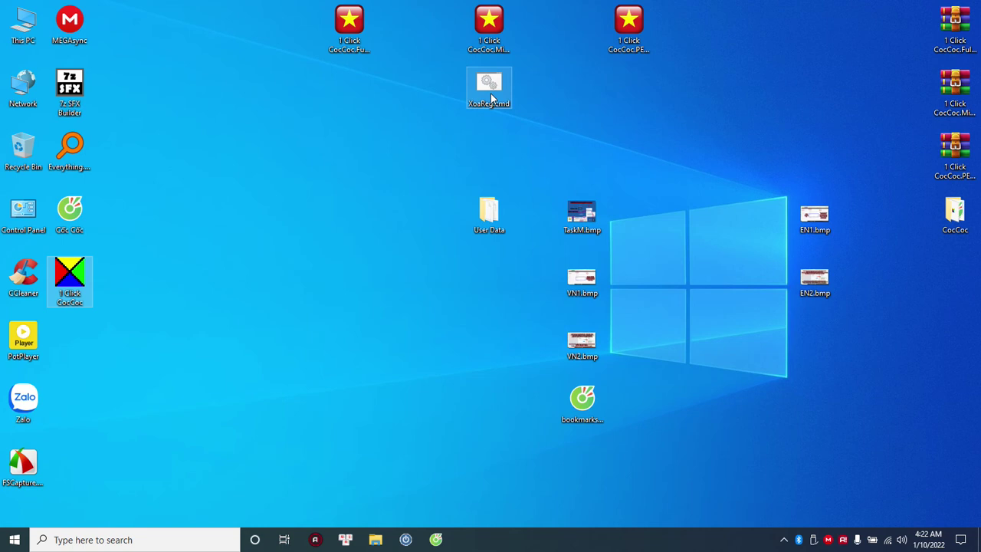
double_click(77, 281)
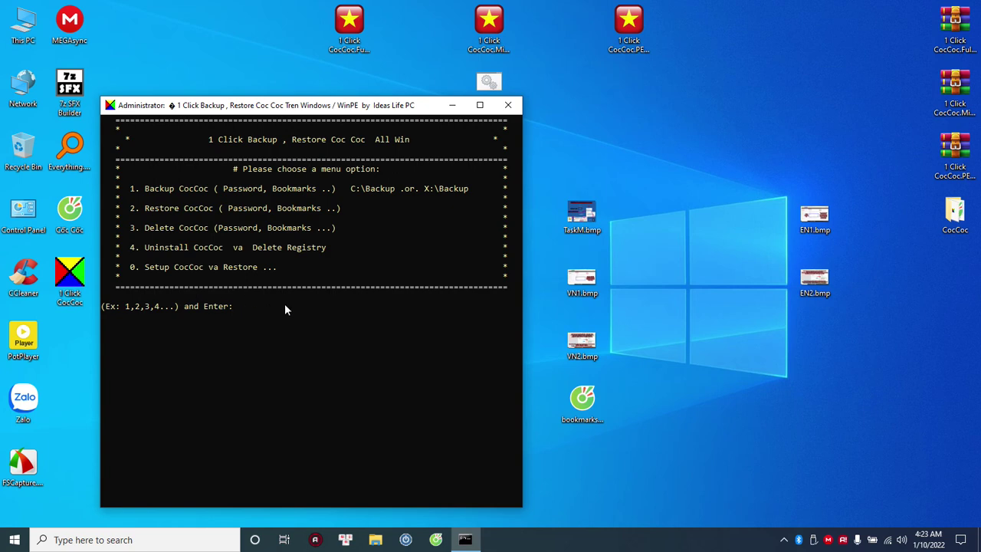
text(0)
key(Return)
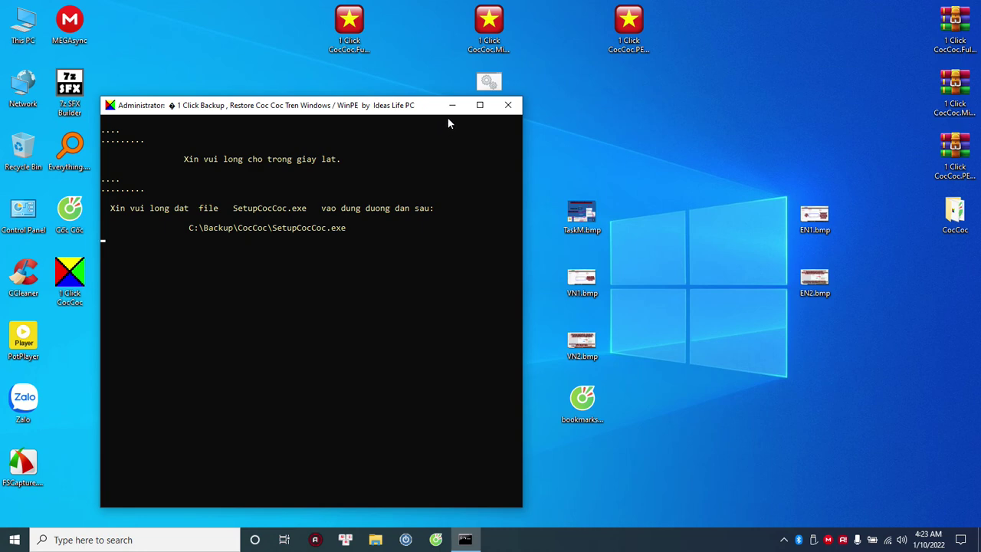
click(508, 105)
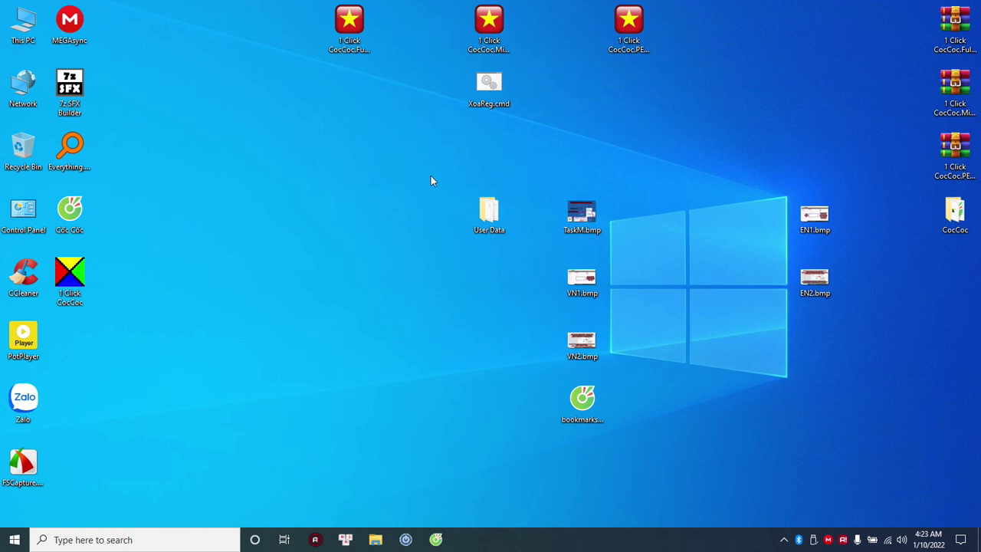
Check the desktop's context options for remaining 1 Click CocCoc, Refresh System and Menu Start entries
right_click(301, 158)
click(263, 126)
right_click(281, 128)
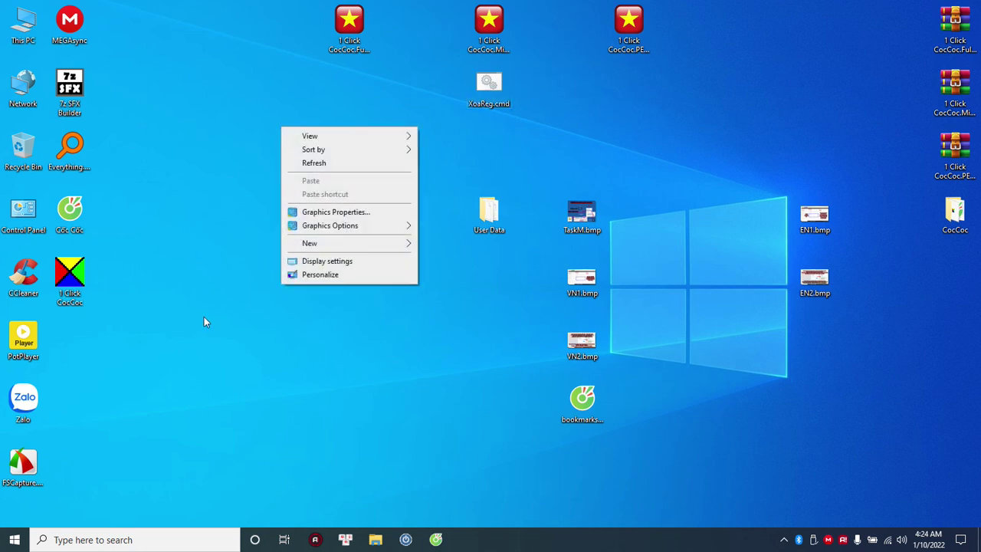
right_click(298, 322)
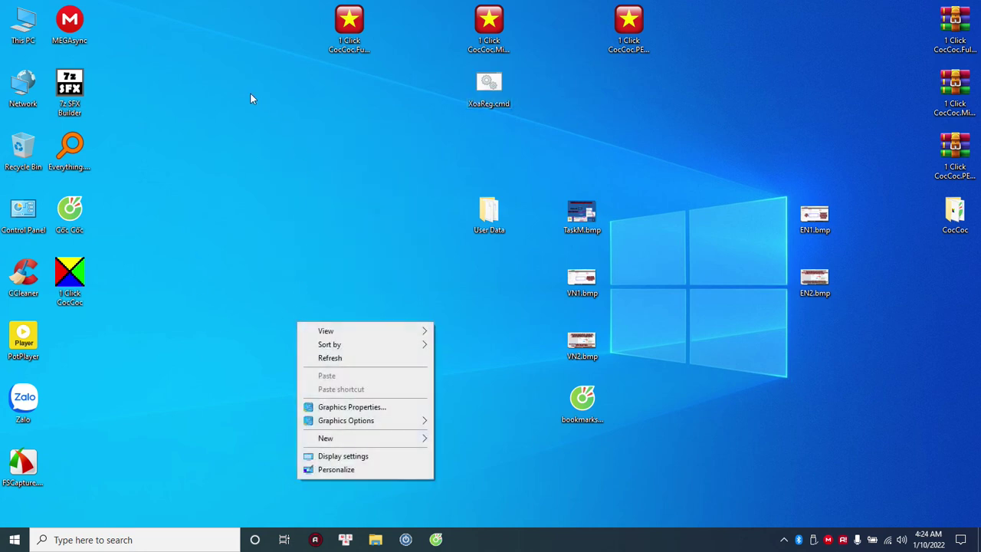
click(275, 113)
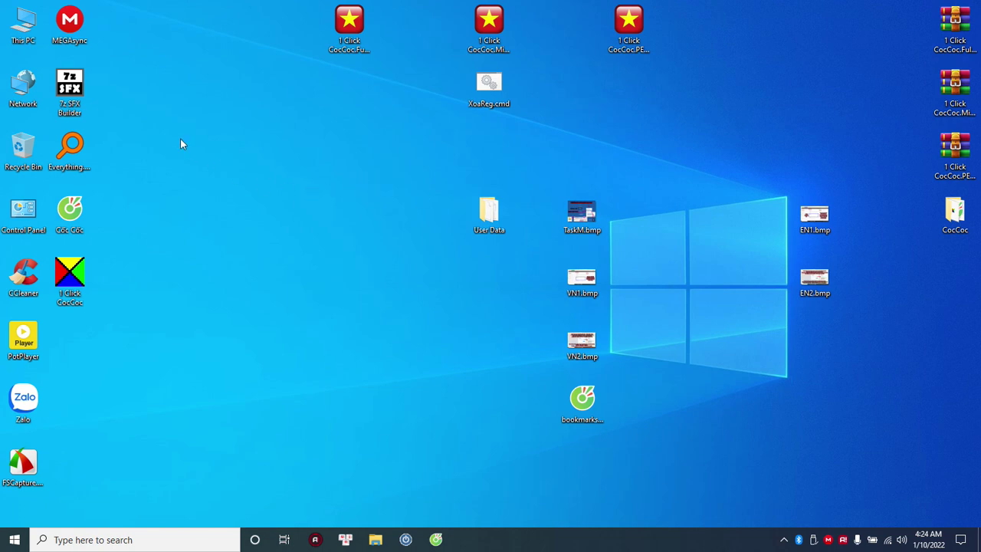
right_click(135, 112)
click(140, 92)
right_click(262, 290)
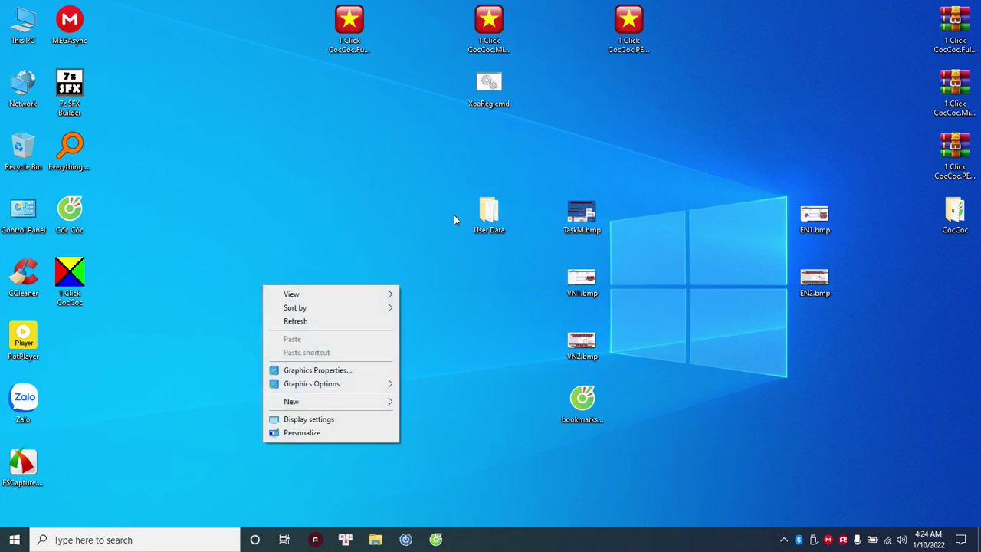
click(673, 236)
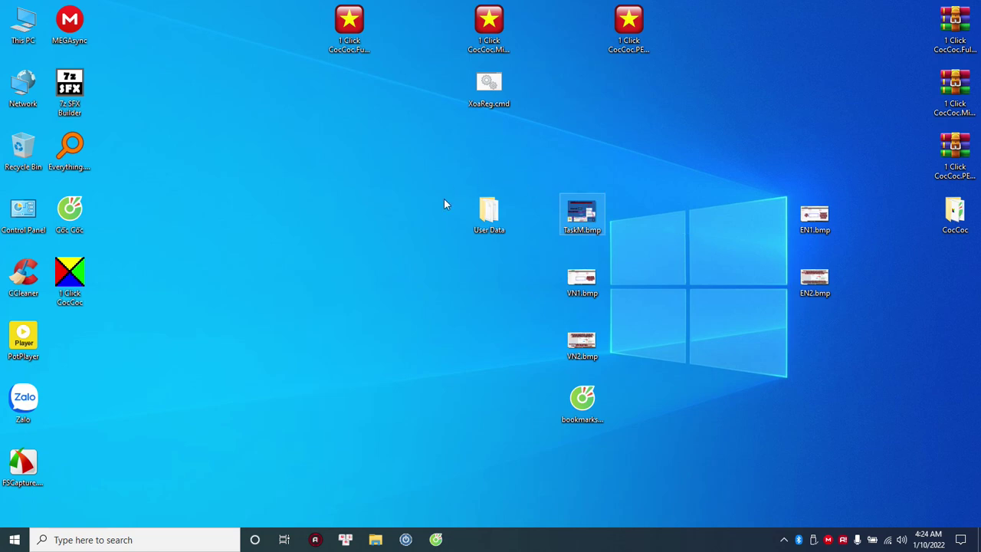
View the VN1.bmp saved-password note and the TaskM.bmp explorer.exe instructions, closing each image
double_click(587, 286)
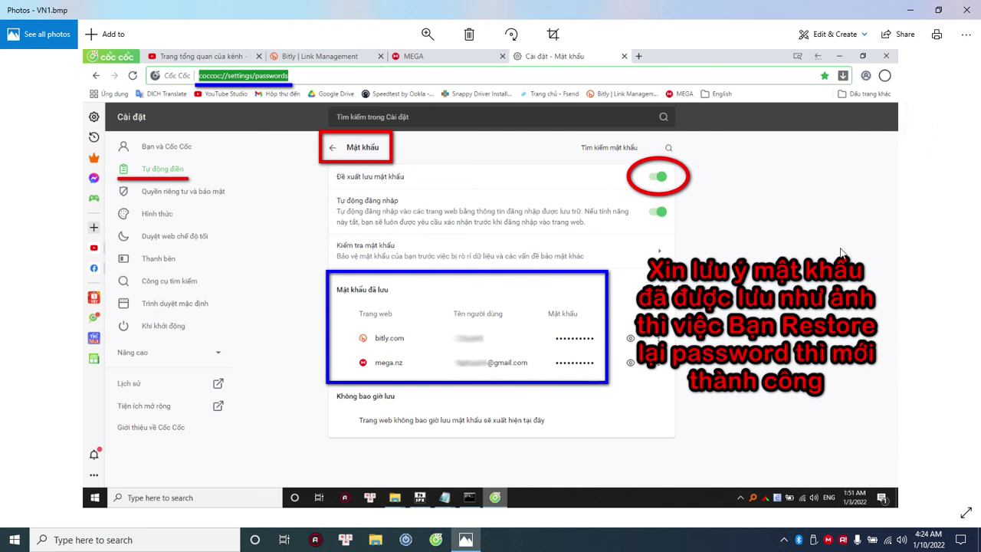
click(970, 10)
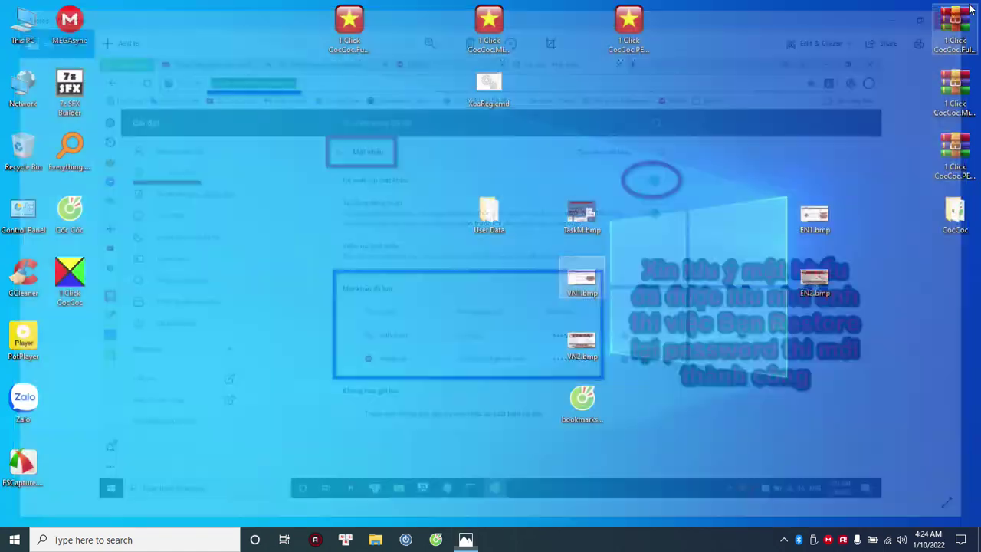
double_click(594, 214)
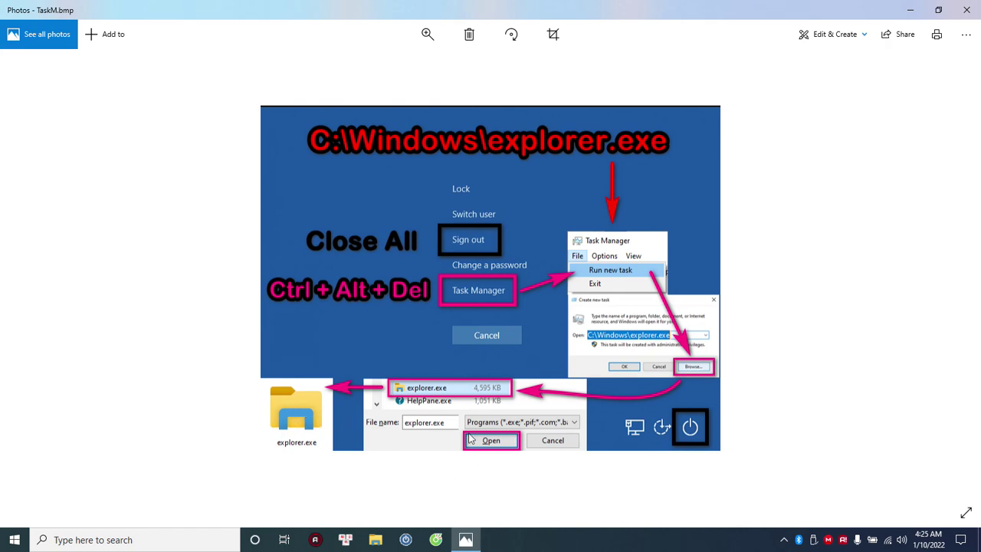
click(967, 10)
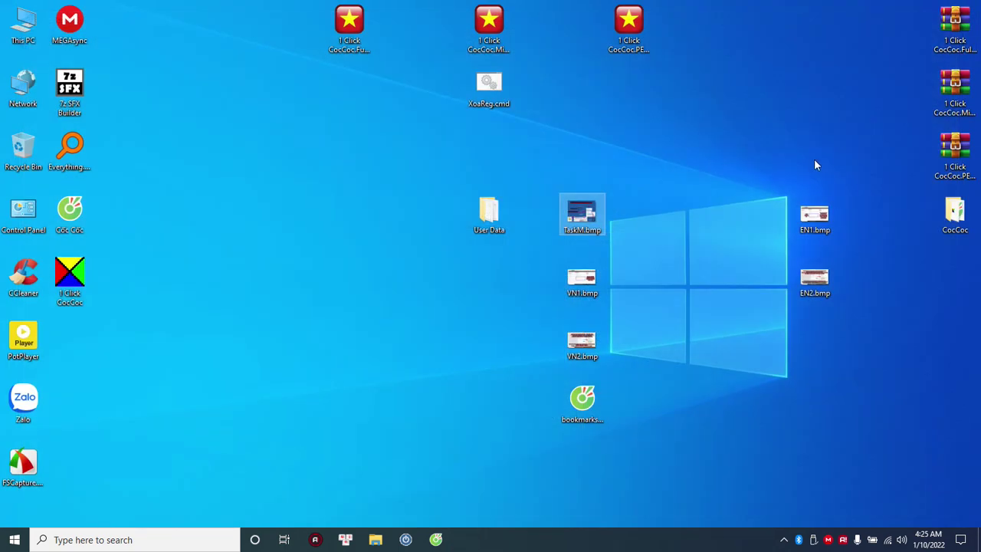